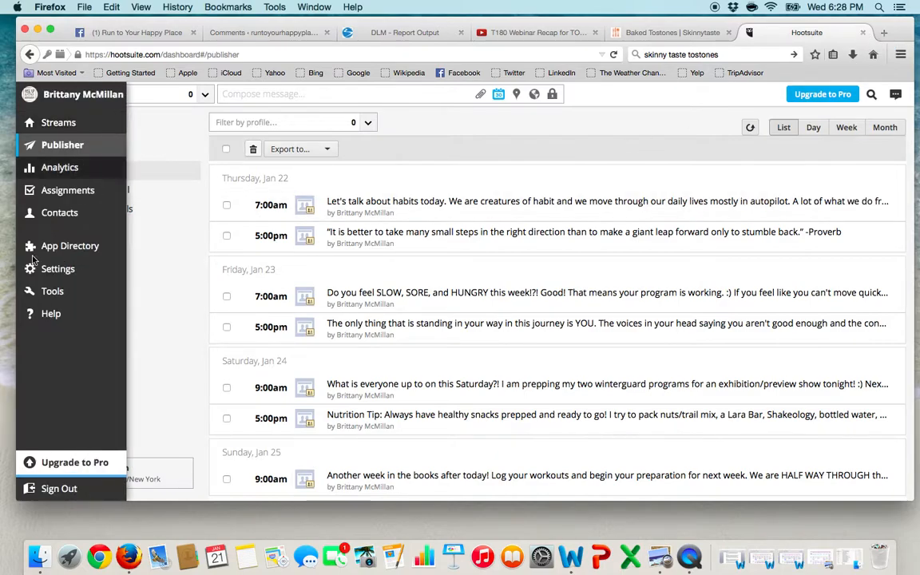
Step: Sign out of Hootsuite, close its browser tab and open a new blank one
{"action": "left_click", "coordinate": [58, 497]}
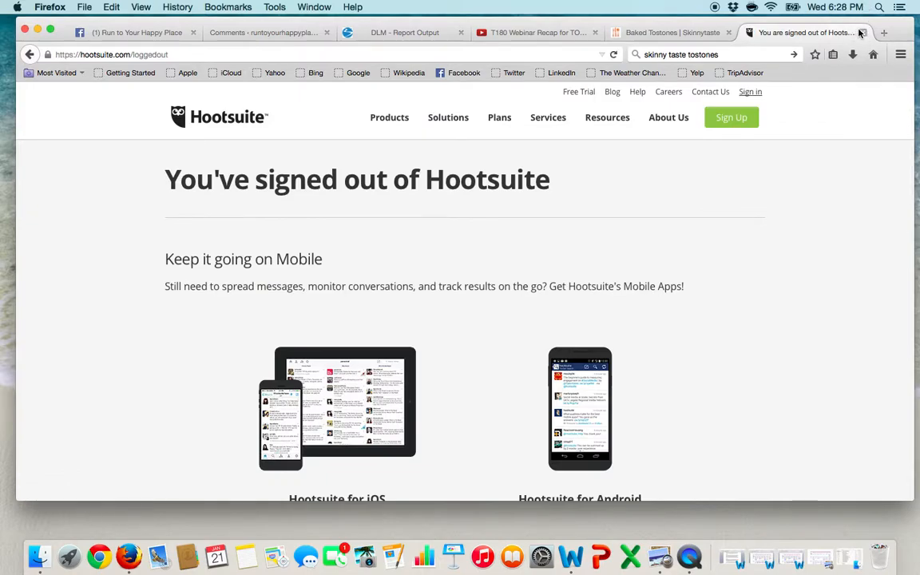
{"action": "left_click", "coordinate": [864, 36]}
{"action": "left_click", "coordinate": [751, 32]}
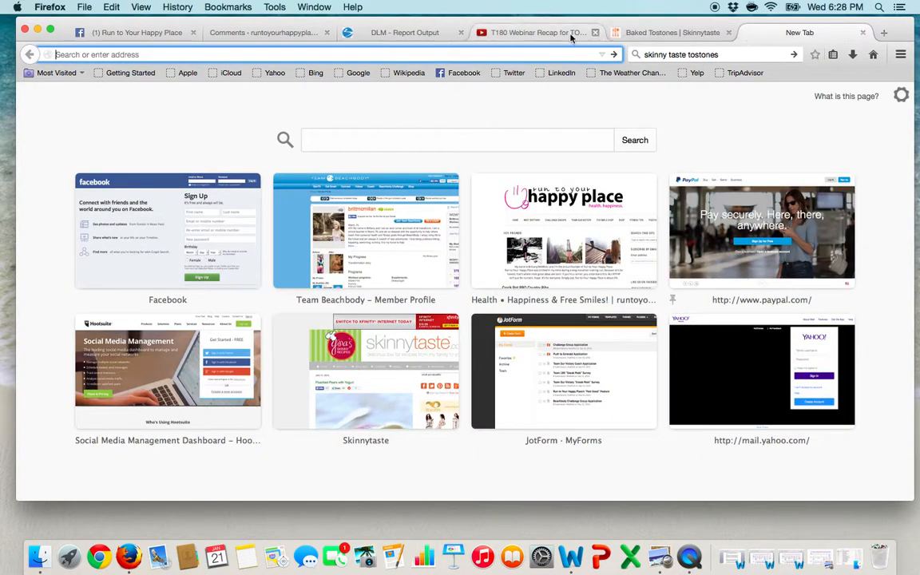
{"action": "type", "text": "www.h"}
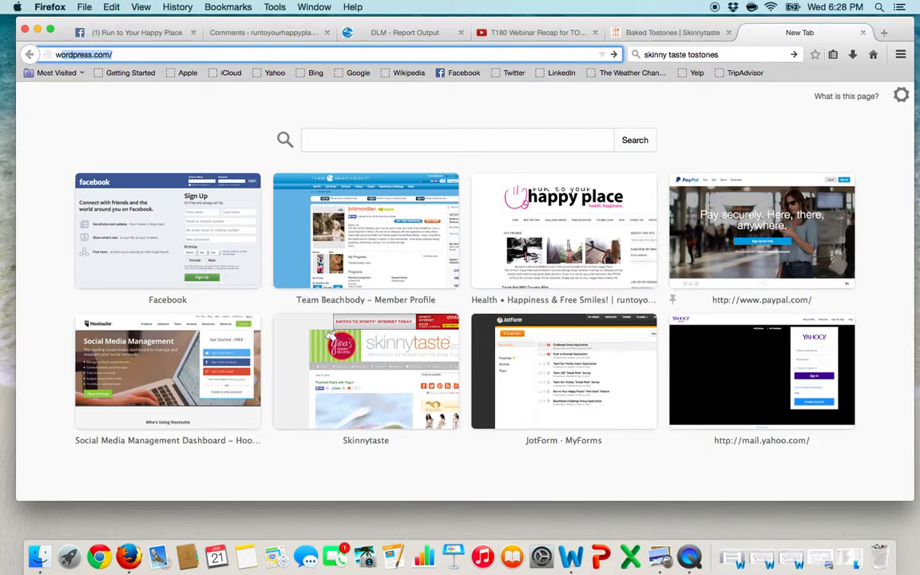
{"action": "type", "text": "ootsuit"}
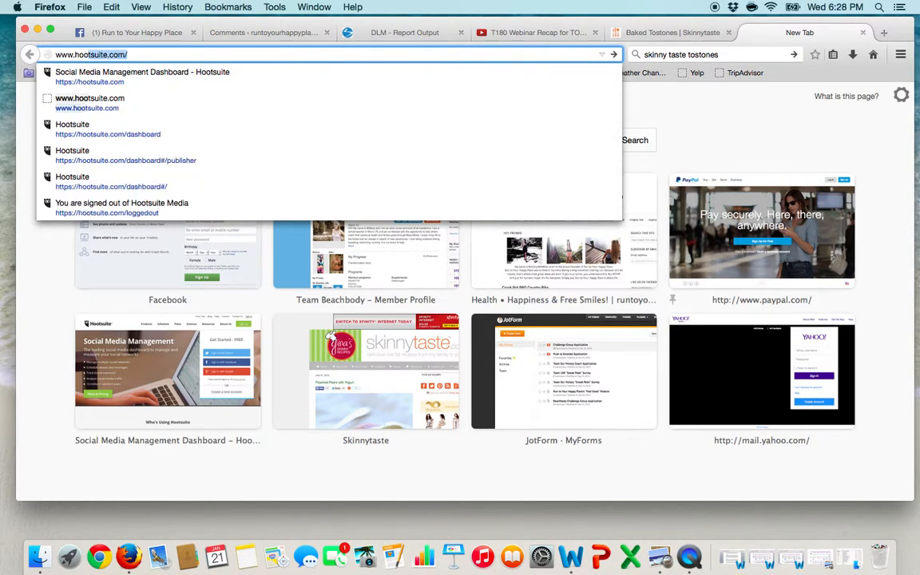
{"action": "key", "text": "Return"}
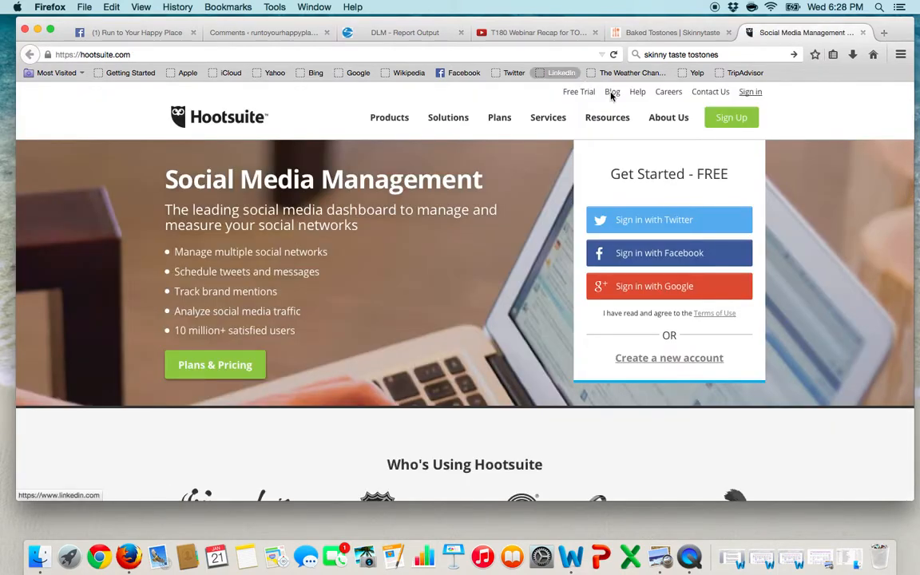
{"action": "left_click", "coordinate": [659, 256]}
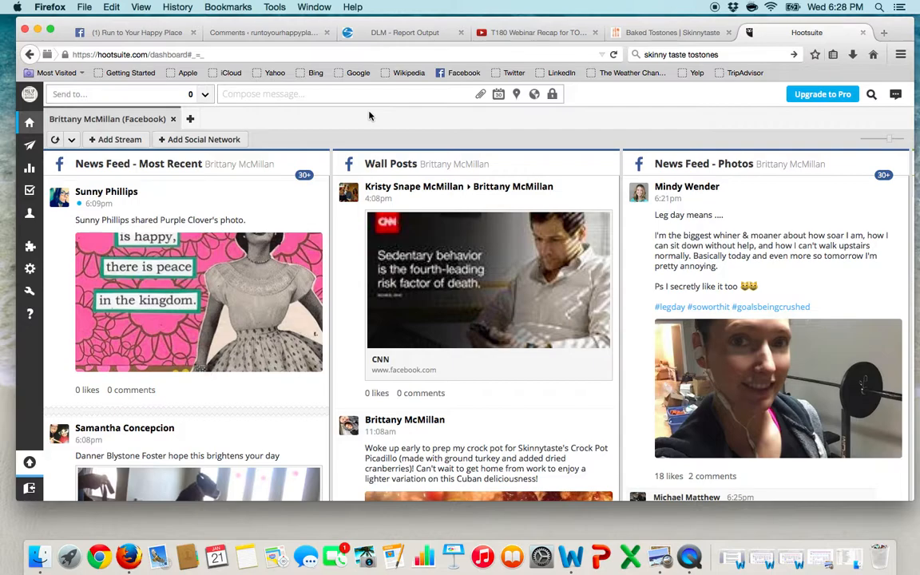
Step: Look over the message composer without writing anything, and open the Publisher's list of scheduled messages
{"action": "left_click", "coordinate": [256, 95]}
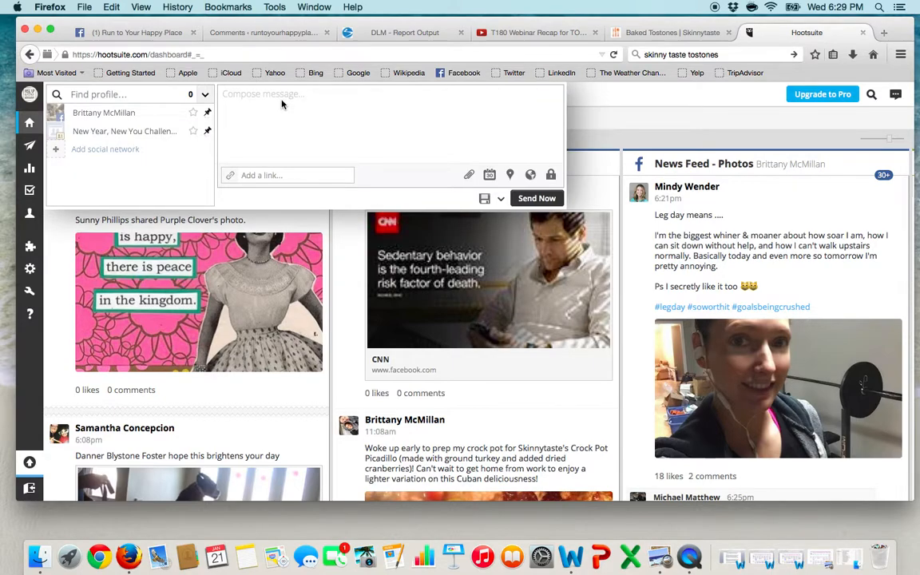
{"action": "left_click", "coordinate": [592, 138]}
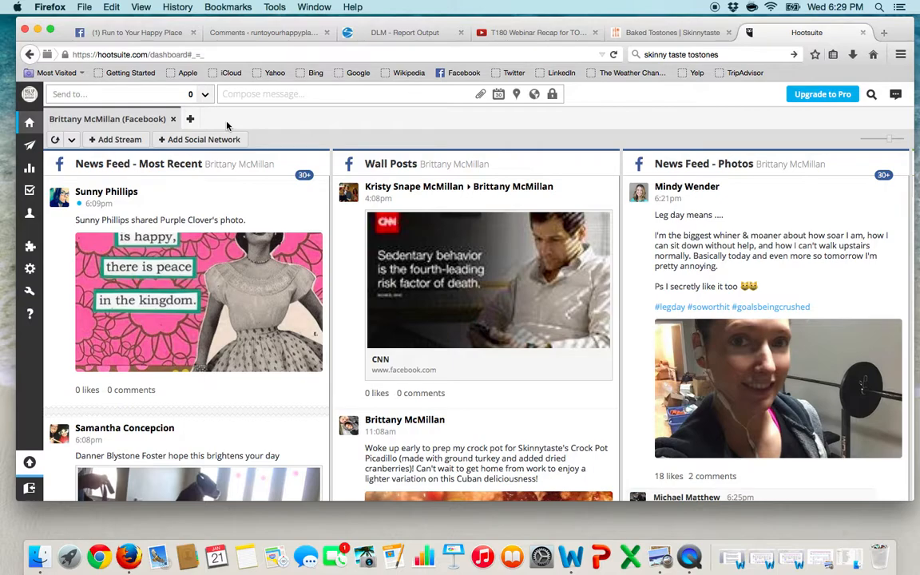
{"action": "mouse_move", "coordinate": [29, 127]}
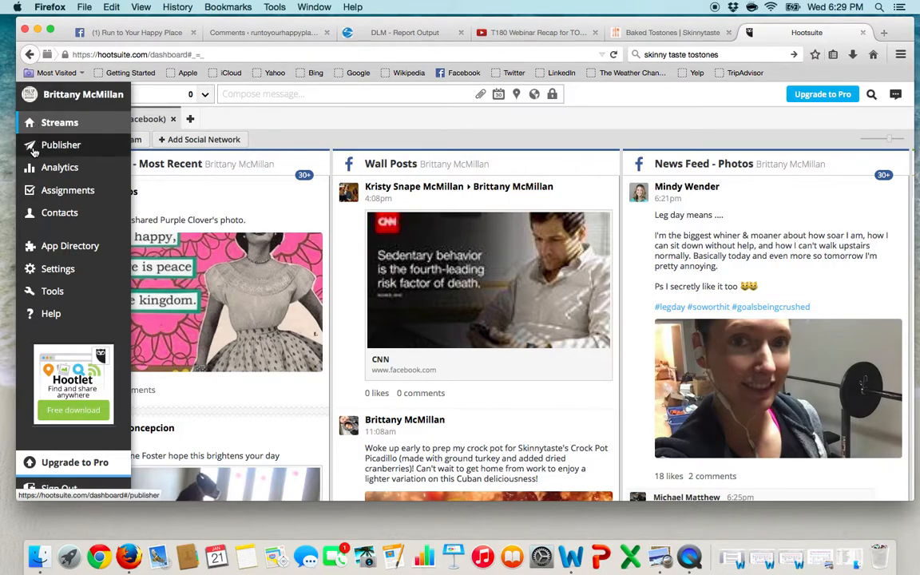
{"action": "left_click", "coordinate": [33, 148]}
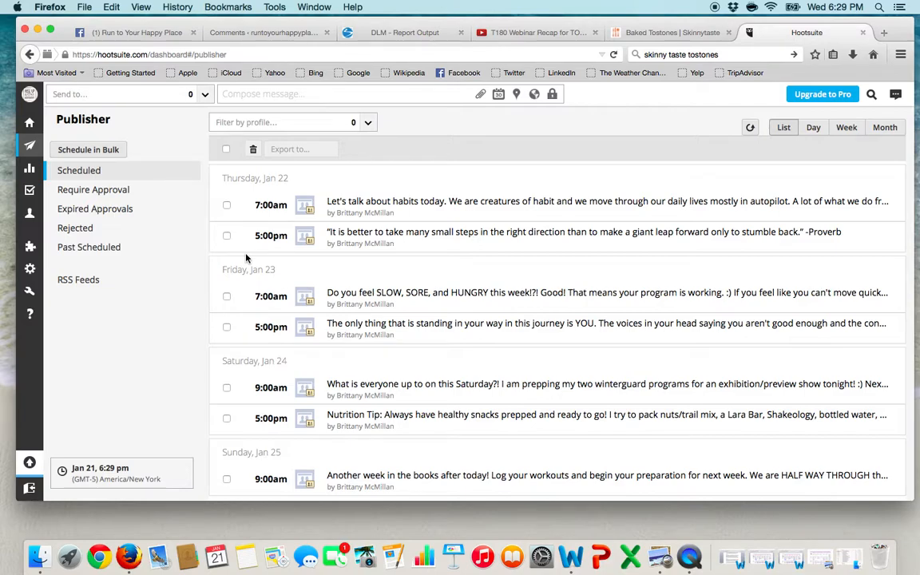
Step: Try the calendar view for the Thursday, Jan 22 7:00am scheduled message and inspect its edit form, cancelling both without changes
{"action": "mouse_move", "coordinate": [242, 211]}
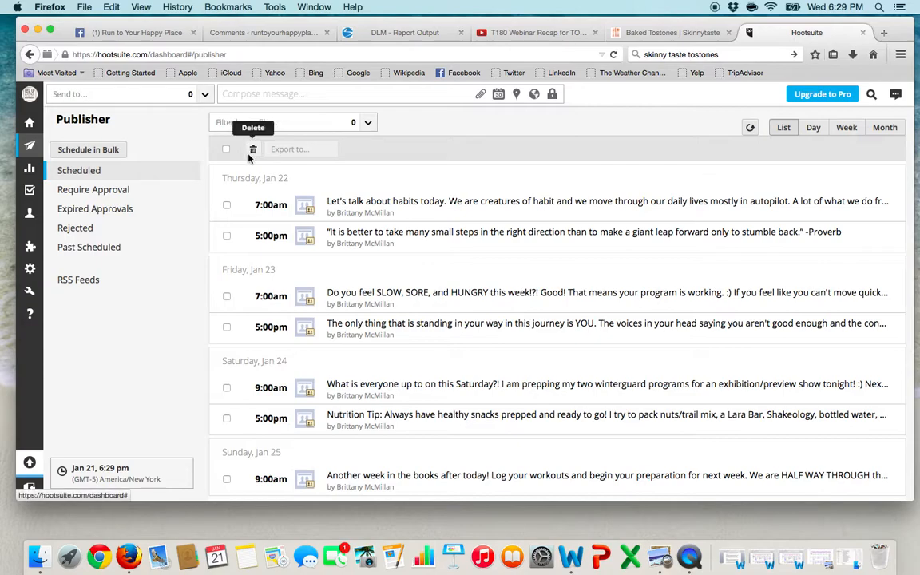
{"action": "left_click", "coordinate": [226, 205]}
{"action": "left_click", "coordinate": [227, 205]}
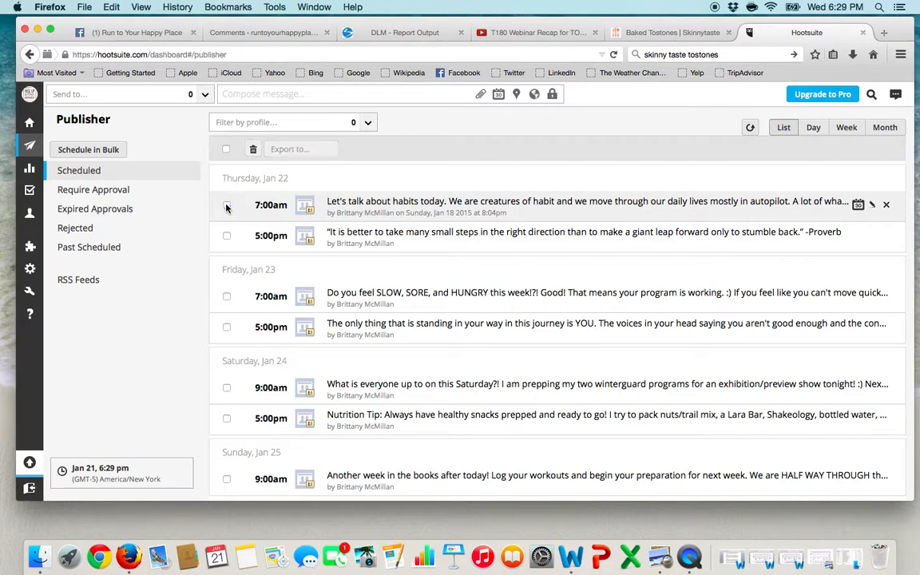
{"action": "left_click", "coordinate": [860, 207]}
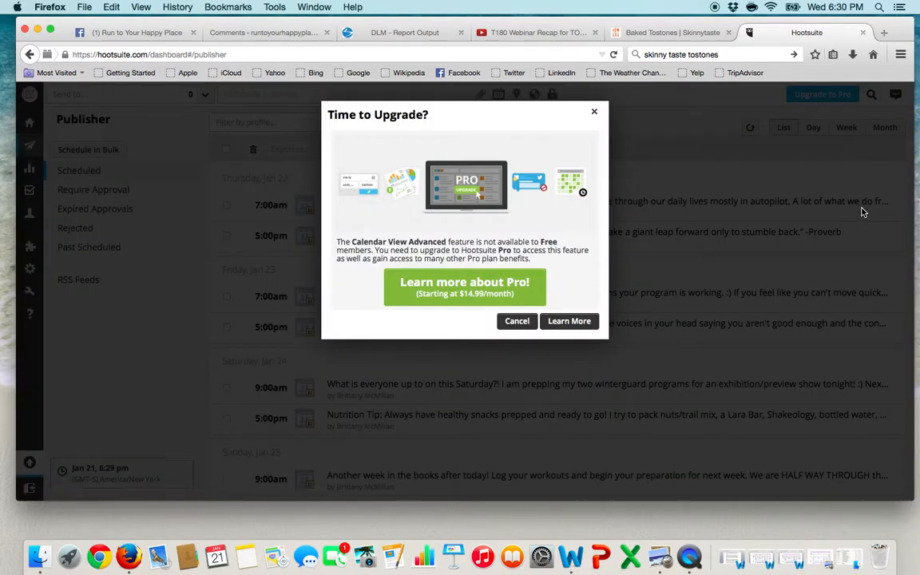
{"action": "left_click", "coordinate": [517, 321]}
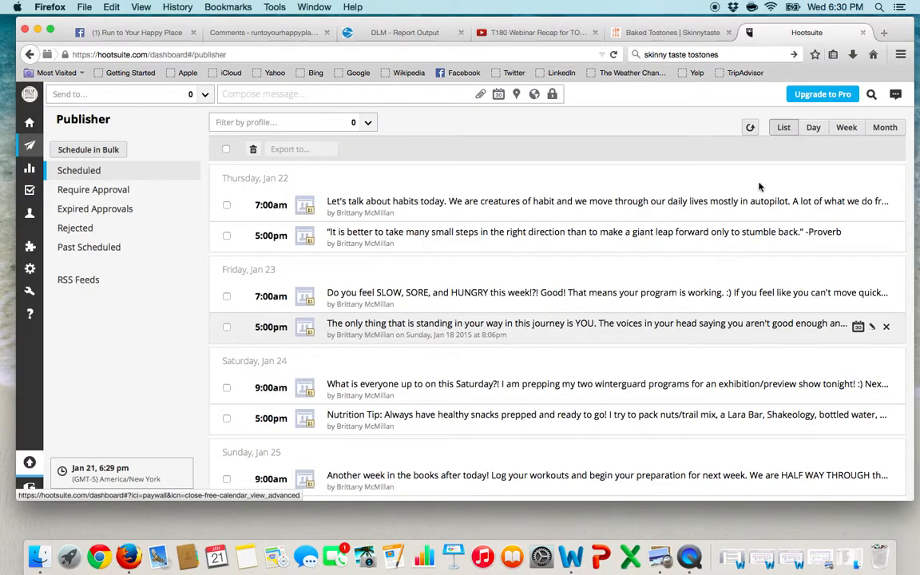
{"action": "left_click", "coordinate": [873, 207]}
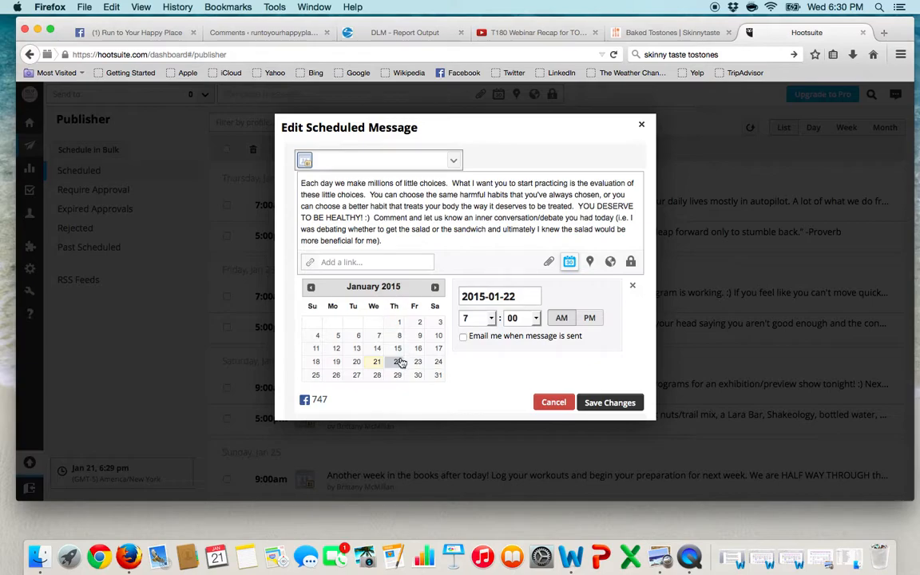
{"action": "left_click", "coordinate": [554, 404]}
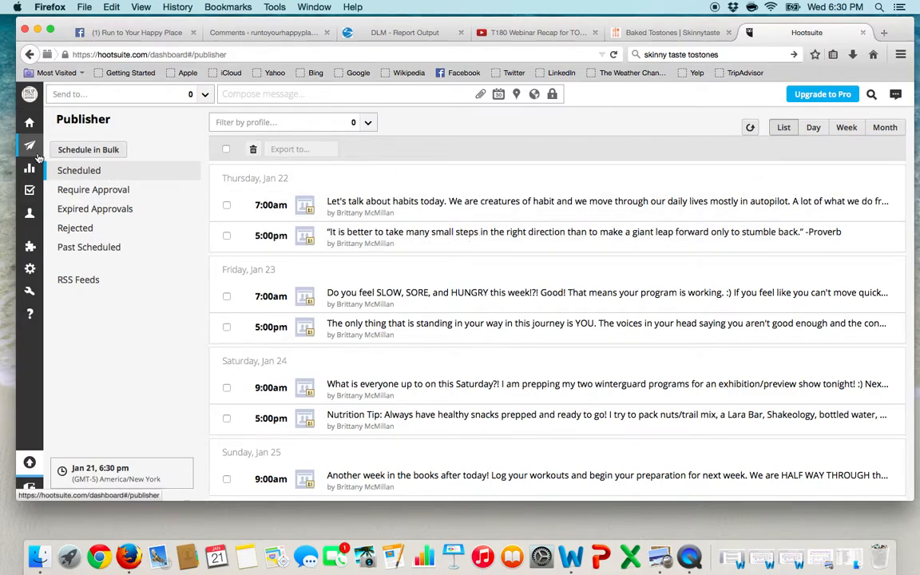
Step: Check the Contacts page and open the account's member profile with its social networks
{"action": "mouse_move", "coordinate": [35, 168]}
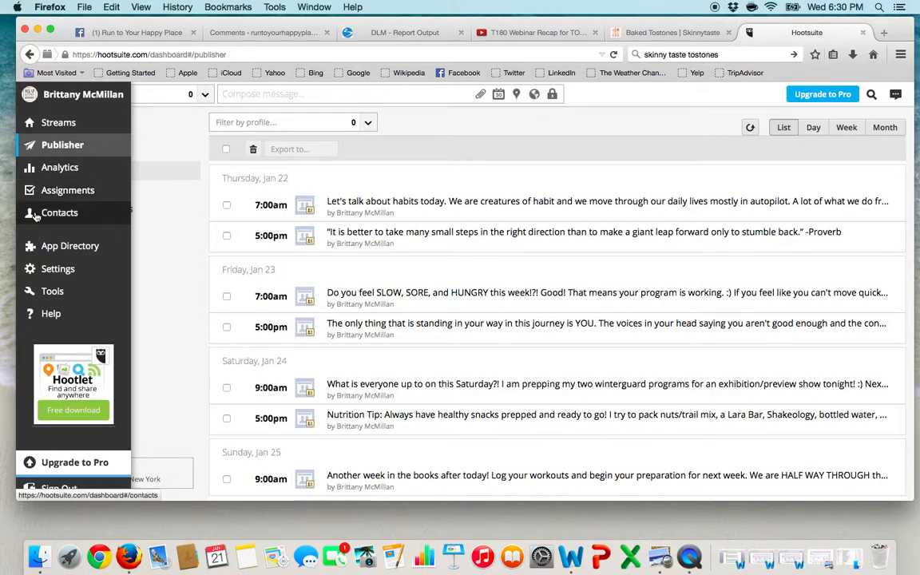
{"action": "left_click", "coordinate": [79, 219]}
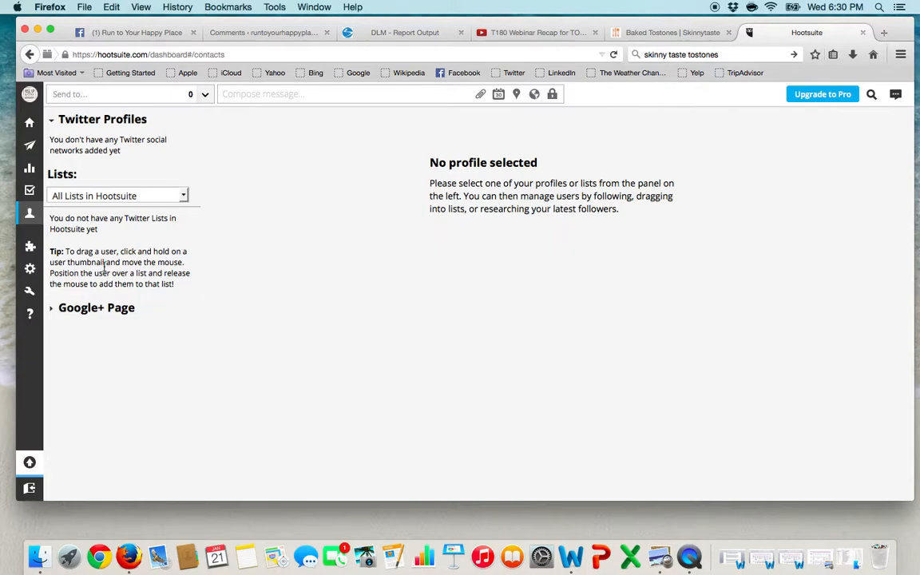
{"action": "mouse_move", "coordinate": [36, 229]}
{"action": "mouse_move", "coordinate": [34, 99]}
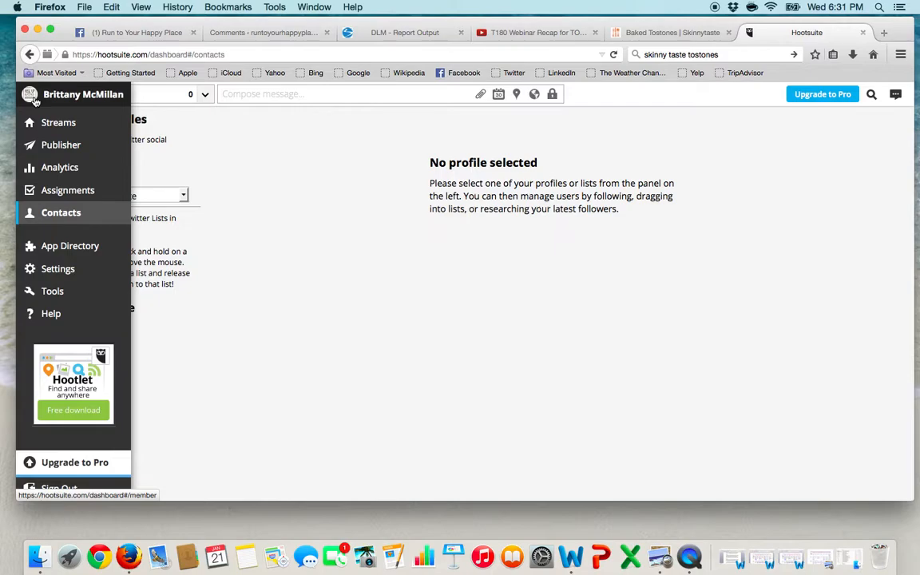
{"action": "left_click", "coordinate": [34, 99]}
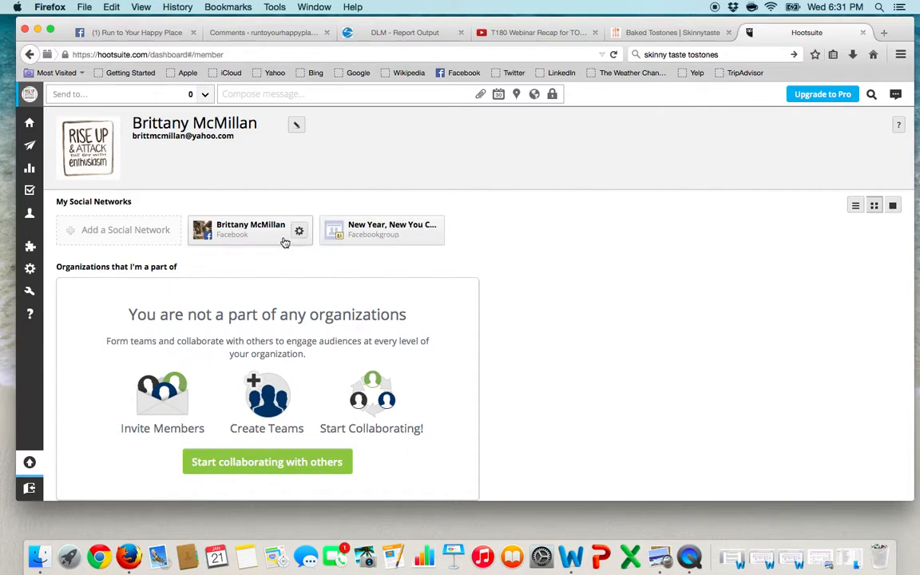
Step: Start adding a Facebook social network and authorize the connection by entering the Facebook account password
{"action": "left_click", "coordinate": [126, 229]}
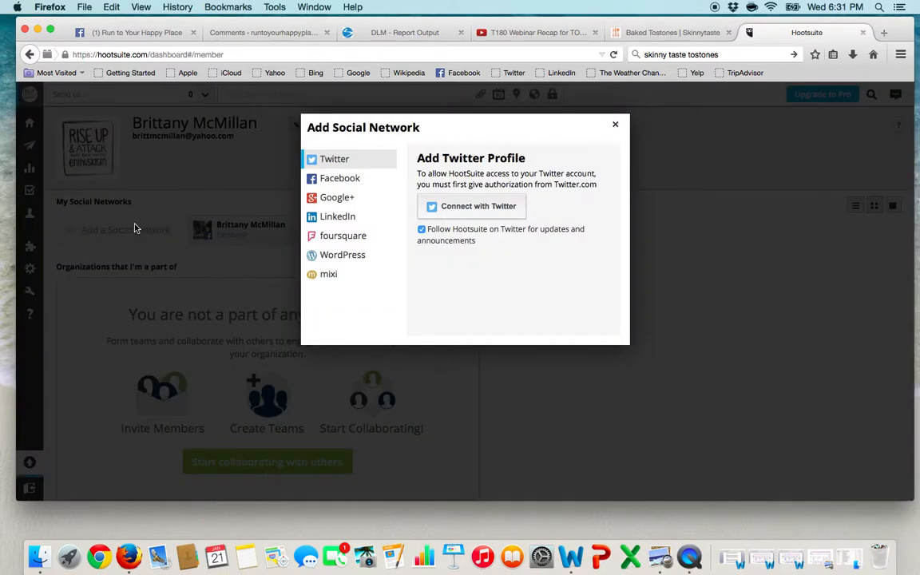
{"action": "left_click", "coordinate": [352, 186]}
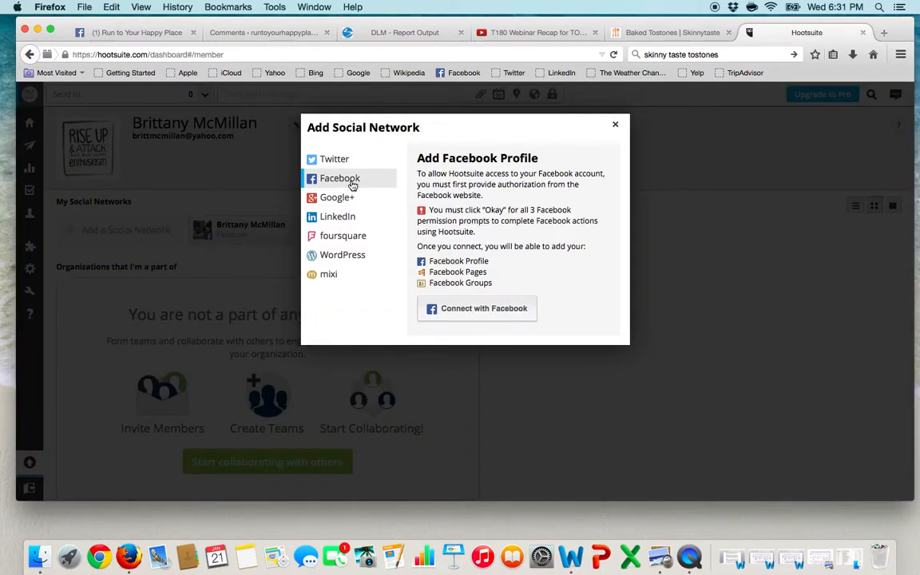
{"action": "left_click", "coordinate": [463, 310]}
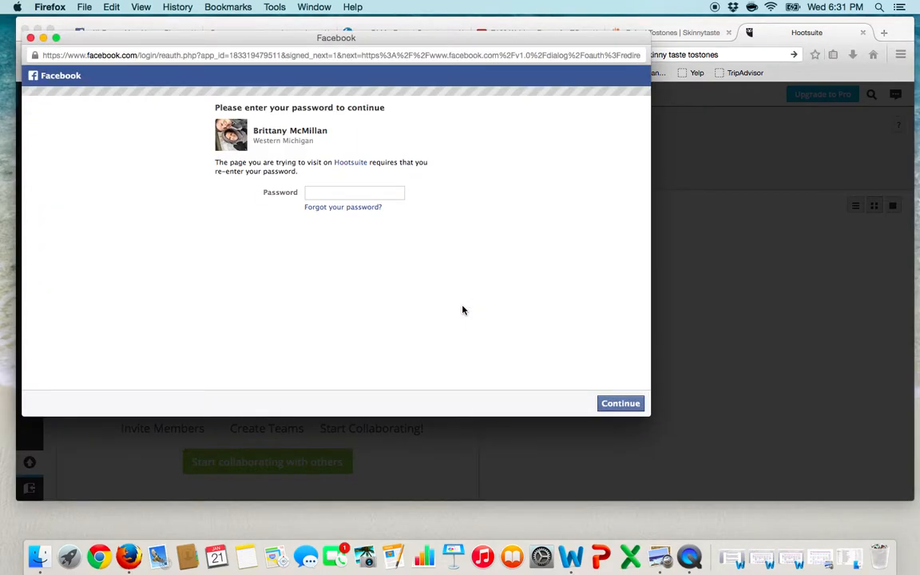
{"action": "left_click", "coordinate": [321, 192]}
{"action": "type", "text": "••••••••"}
{"action": "key", "text": "Return"}
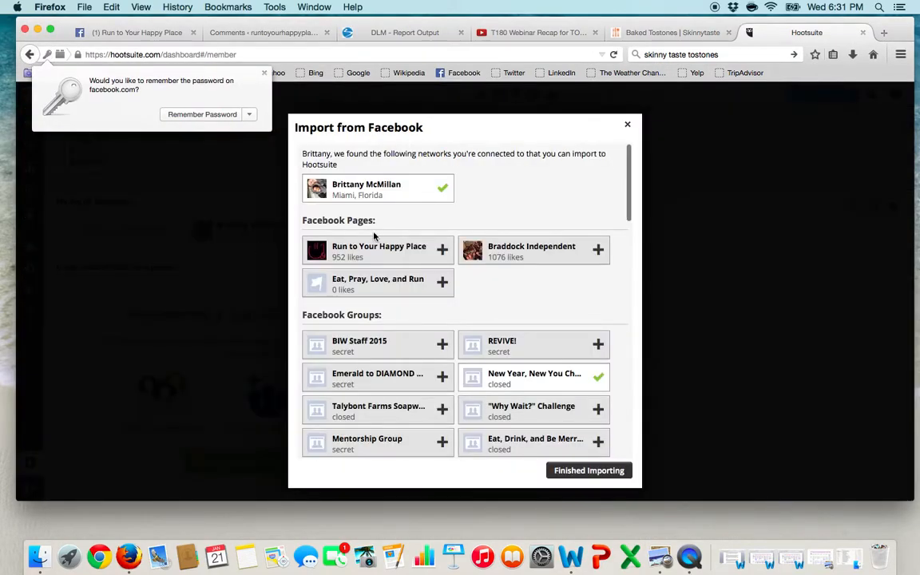
Step: Import the Facebook page Run to Your Happy Place from the list of available networks and remove it again
{"action": "scroll", "coordinate": [504, 210], "scroll_direction": "down", "scroll_amount": 3}
{"action": "scroll", "coordinate": [504, 210], "scroll_direction": "down", "scroll_amount": 10}
{"action": "scroll", "coordinate": [505, 201], "scroll_direction": "down", "scroll_amount": 14}
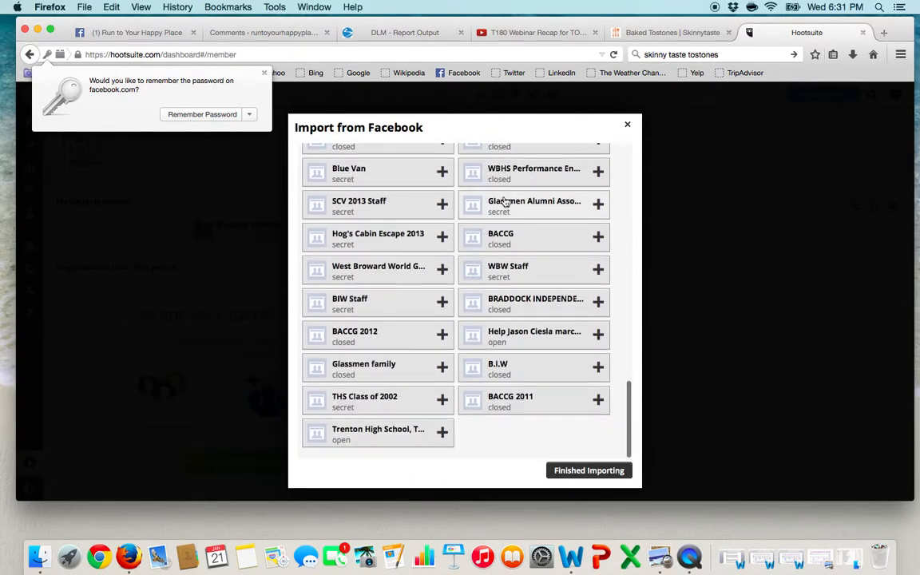
{"action": "scroll", "coordinate": [505, 202], "scroll_direction": "up", "scroll_amount": 4}
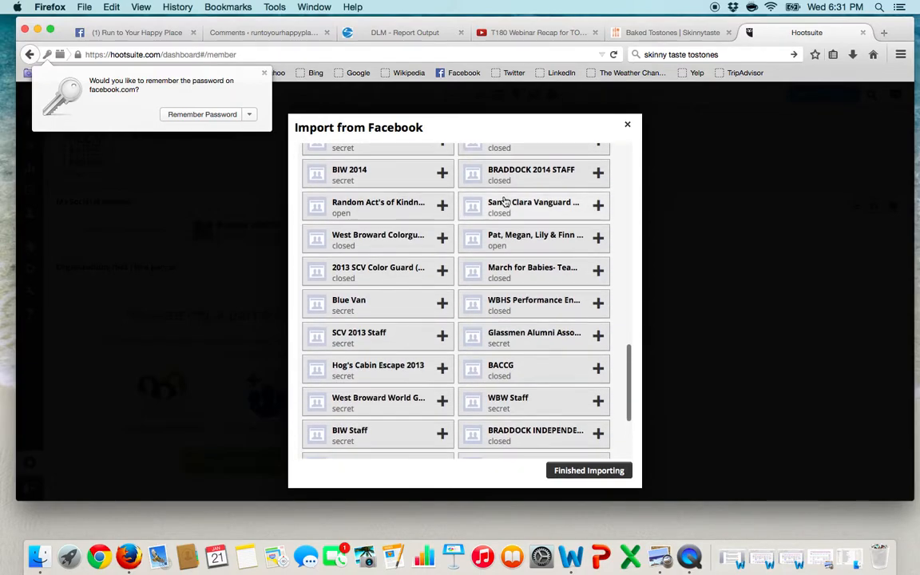
{"action": "scroll", "coordinate": [504, 202], "scroll_direction": "up", "scroll_amount": 20}
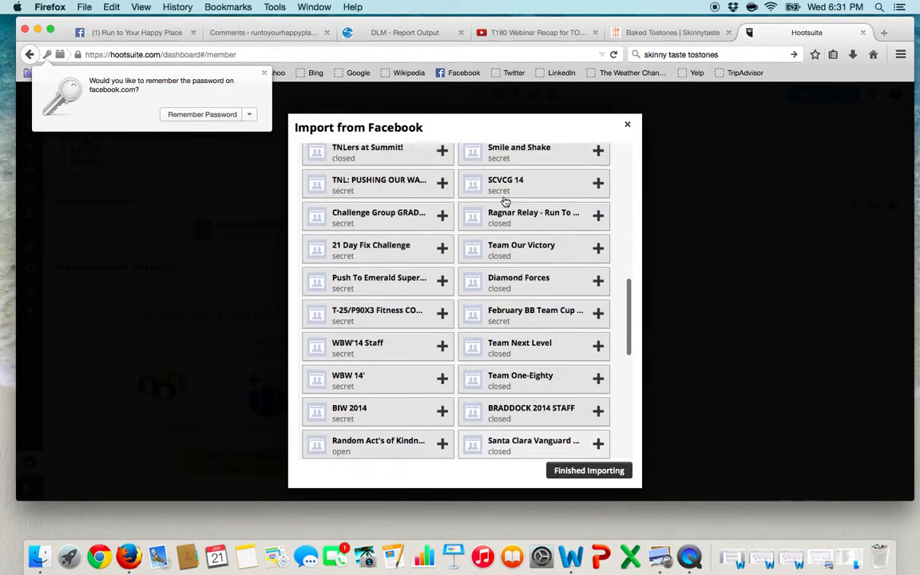
{"action": "scroll", "coordinate": [505, 201], "scroll_direction": "up", "scroll_amount": 3}
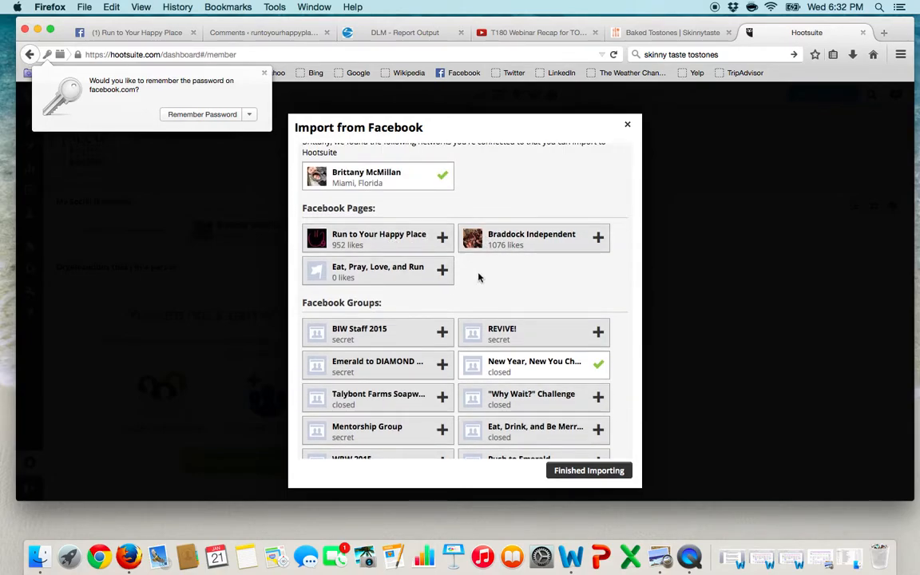
{"action": "left_click", "coordinate": [443, 238]}
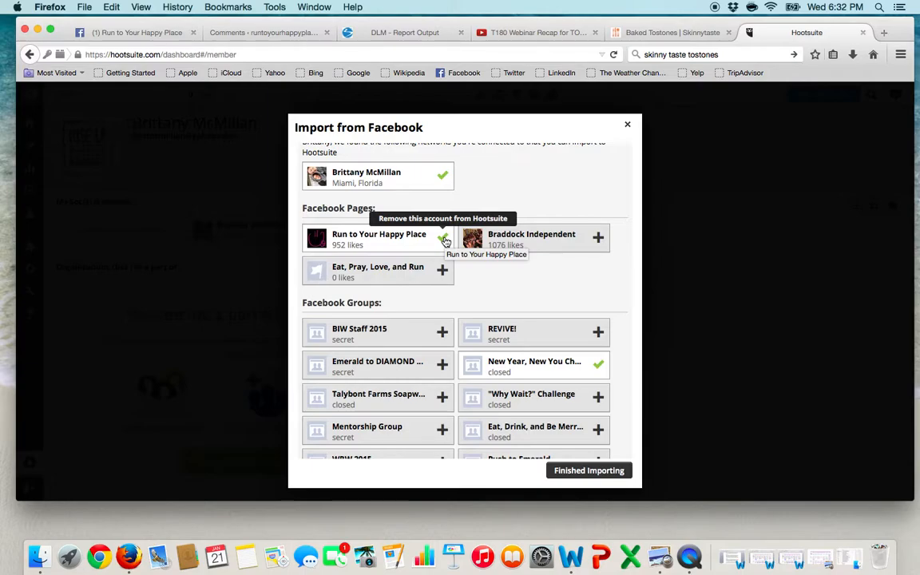
{"action": "left_click", "coordinate": [444, 239]}
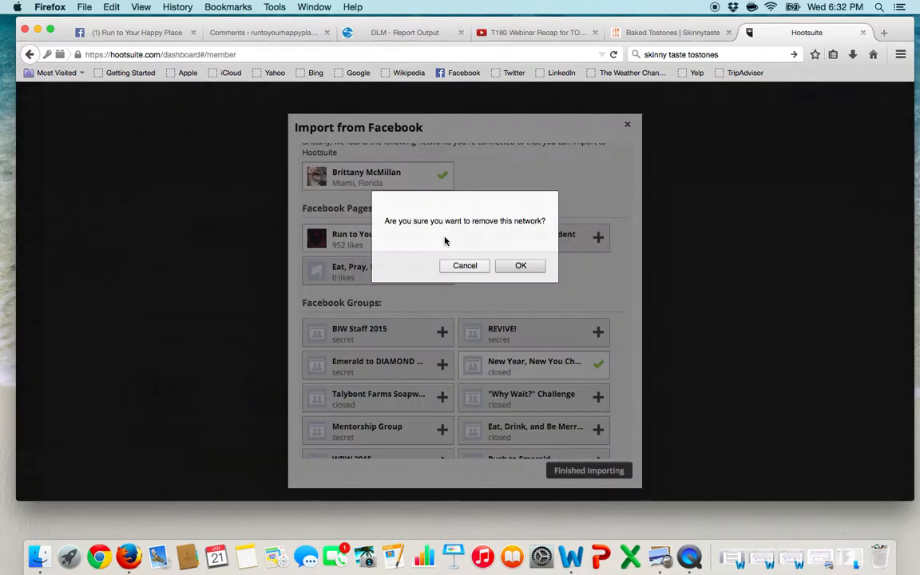
{"action": "left_click", "coordinate": [516, 266]}
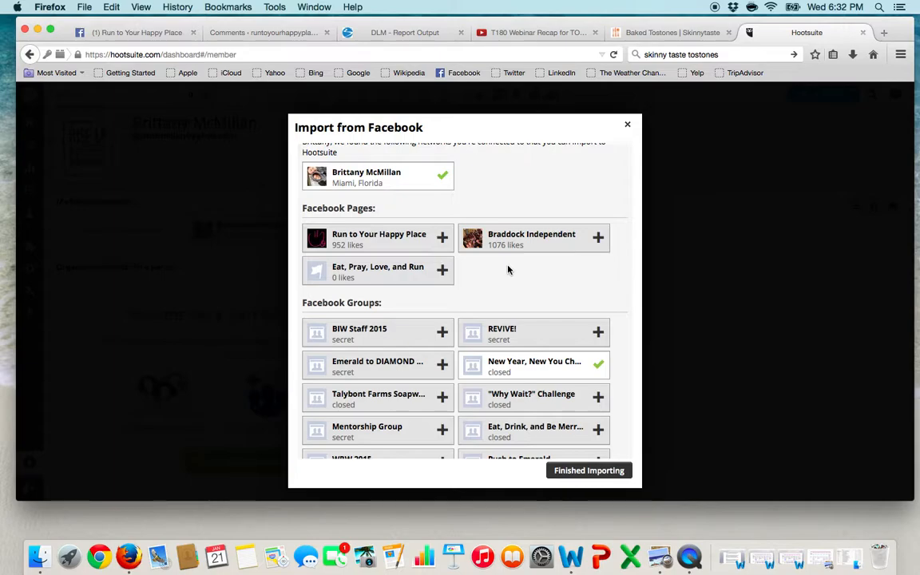
Step: Import the COACH BASICS Facebook group from the list of available networks and remove it again
{"action": "scroll", "coordinate": [508, 270], "scroll_direction": "up", "scroll_amount": 1}
{"action": "scroll", "coordinate": [508, 270], "scroll_direction": "down", "scroll_amount": 3}
{"action": "scroll", "coordinate": [508, 270], "scroll_direction": "up", "scroll_amount": 2}
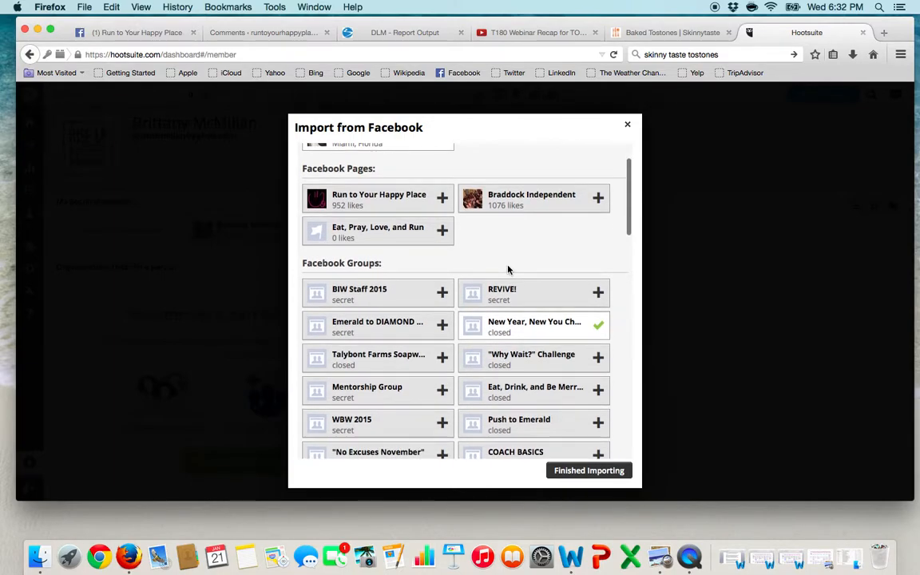
{"action": "scroll", "coordinate": [508, 270], "scroll_direction": "up", "scroll_amount": 1}
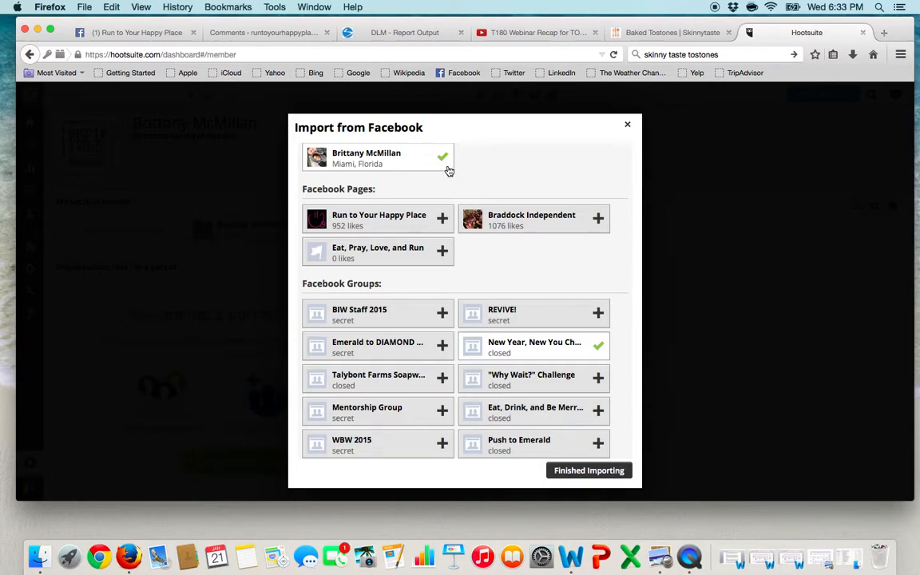
{"action": "scroll", "coordinate": [513, 260], "scroll_direction": "down", "scroll_amount": 2}
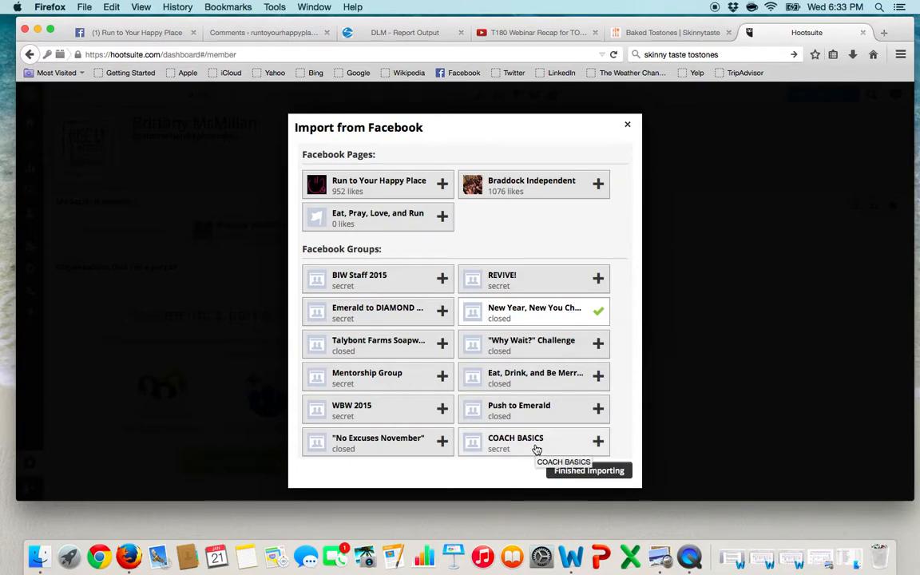
{"action": "left_click", "coordinate": [600, 442]}
{"action": "left_click", "coordinate": [601, 444]}
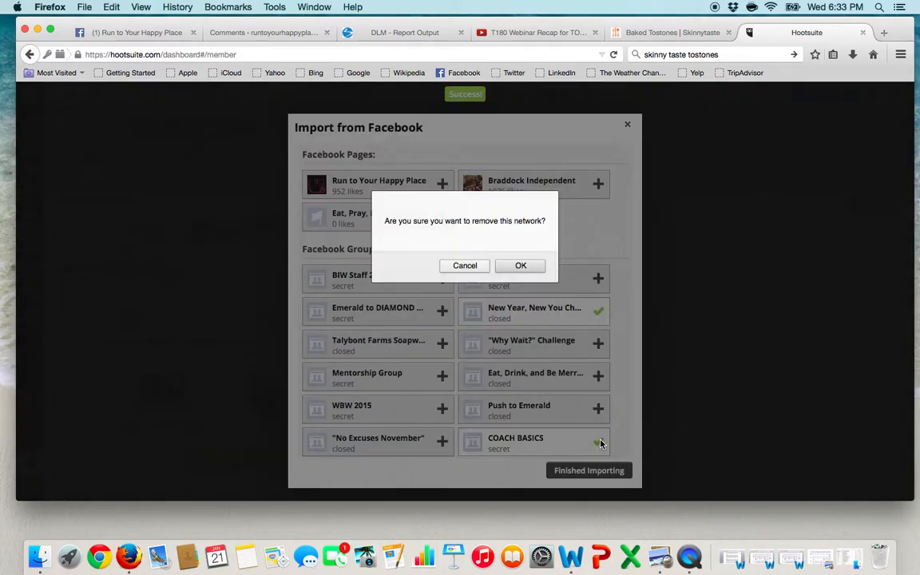
{"action": "left_click", "coordinate": [518, 267]}
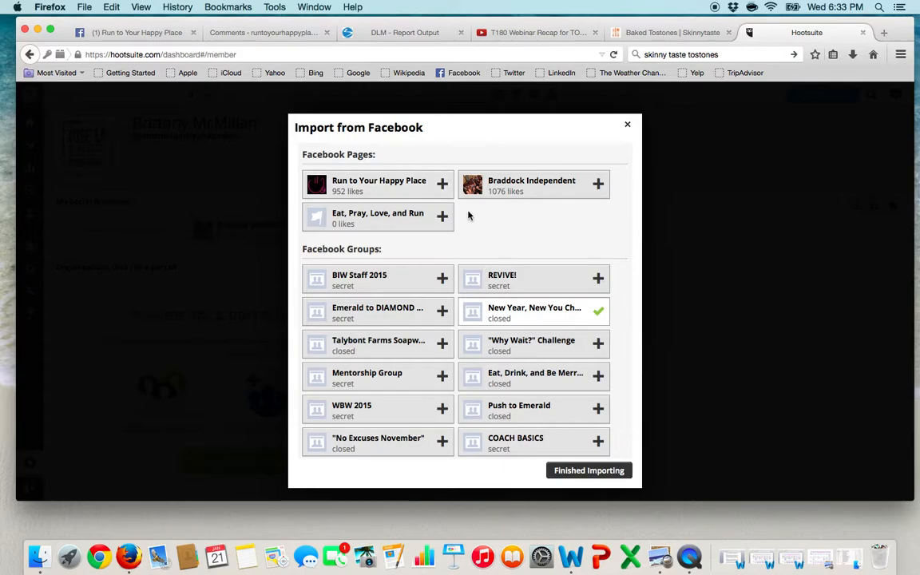
Step: Finish the Facebook import, open Streams, and check which profiles are available for a new message
{"action": "scroll", "coordinate": [452, 332], "scroll_direction": "down", "scroll_amount": 3}
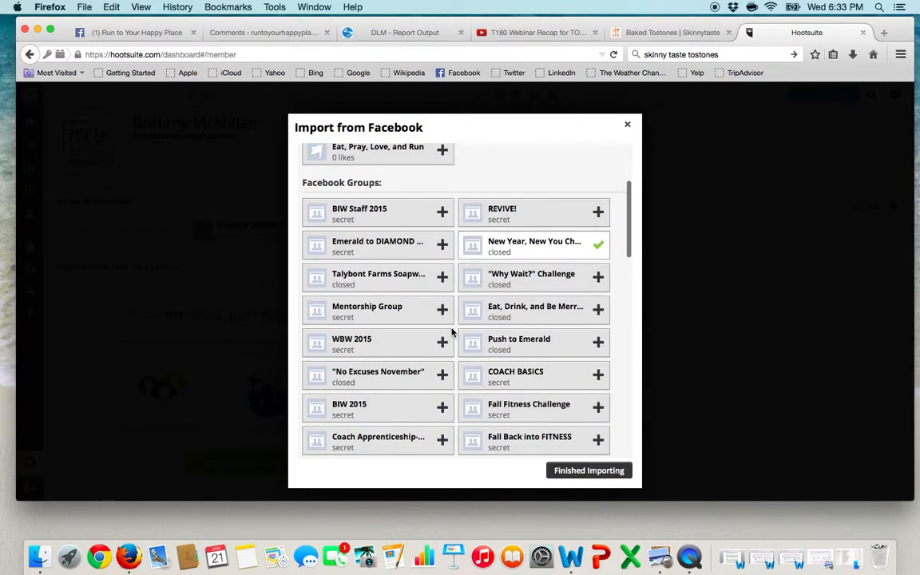
{"action": "left_click", "coordinate": [590, 472]}
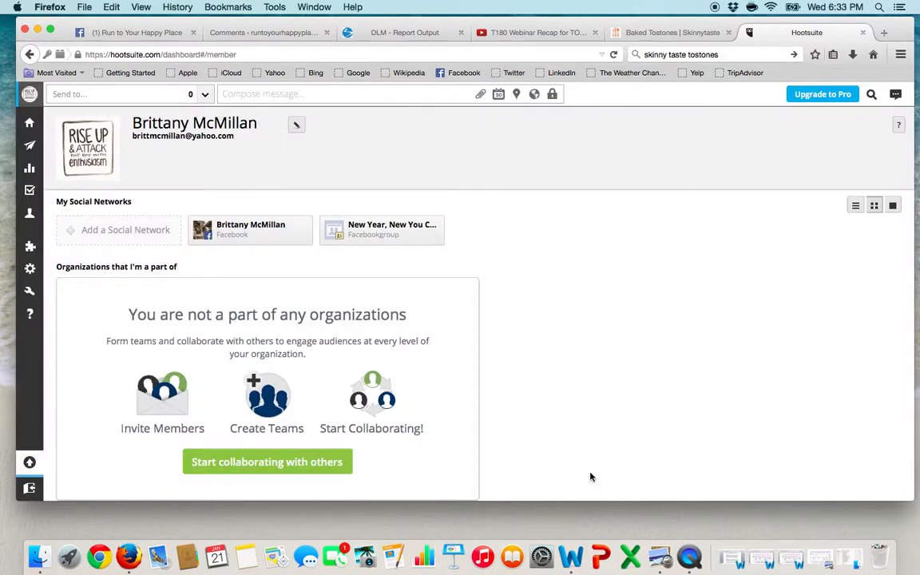
{"action": "mouse_move", "coordinate": [361, 239]}
{"action": "left_click", "coordinate": [28, 124]}
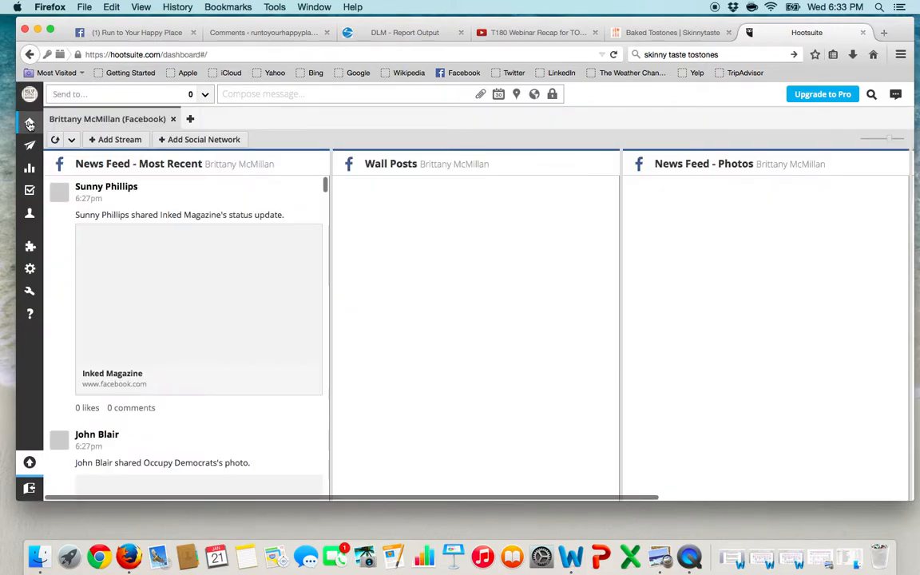
{"action": "left_click", "coordinate": [166, 94]}
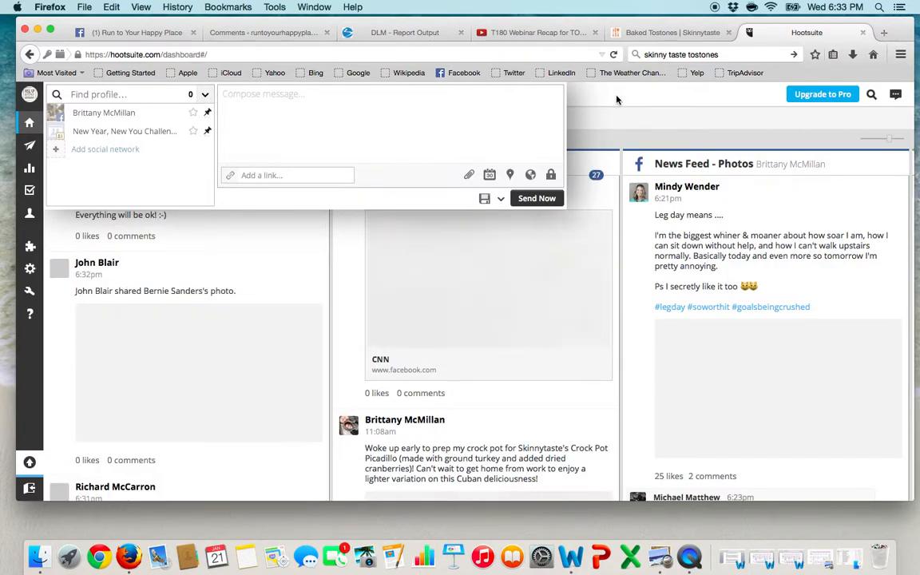
{"action": "left_click", "coordinate": [570, 126]}
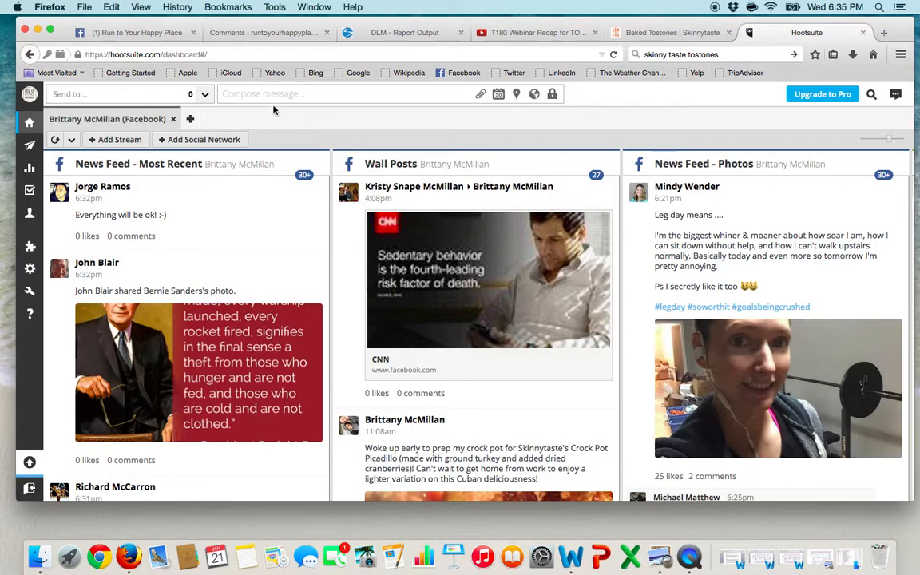
Step: Start a new message with "Fit Tip: Make an "Emergency Snack Kit" to store in your car or your office for those moments when"
{"action": "left_click", "coordinate": [240, 94]}
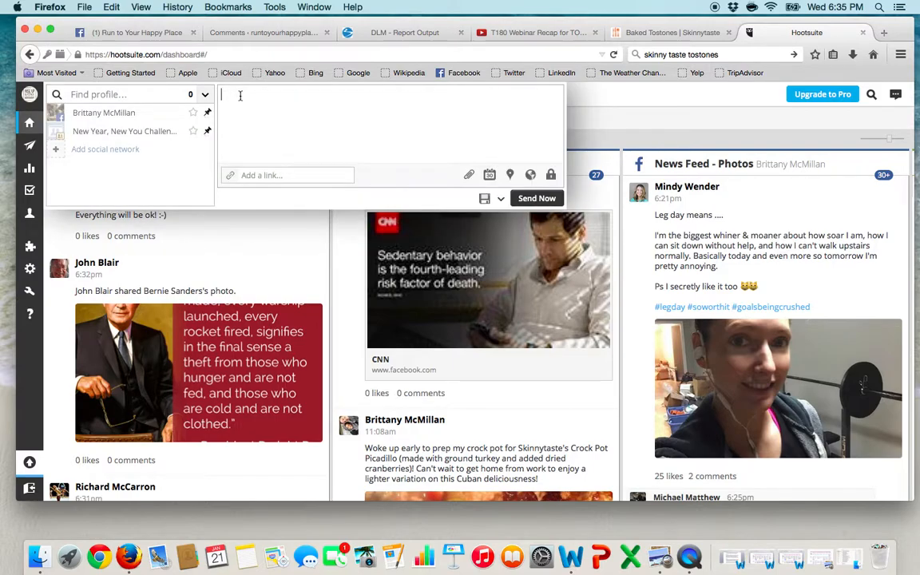
{"action": "type", "text": "Fit Tip:  Make an \"Emergency Snack Kit\" "}
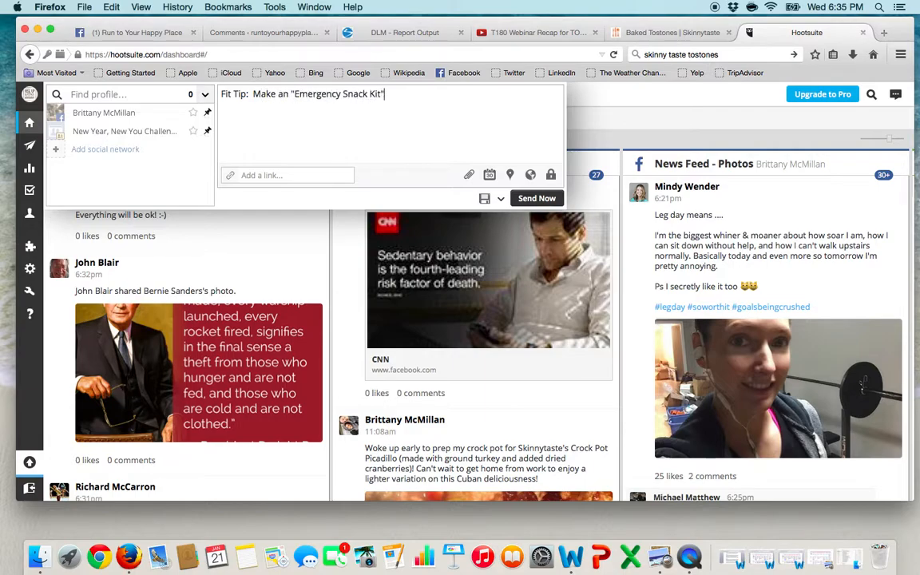
{"action": "type", "text": "to store in your car or y"}
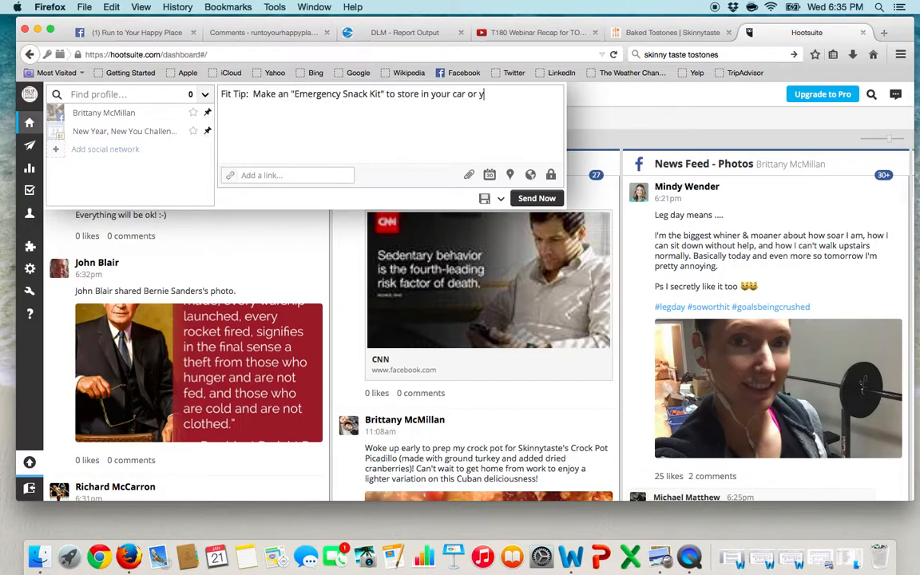
{"action": "type", "text": "our office for those moments"}
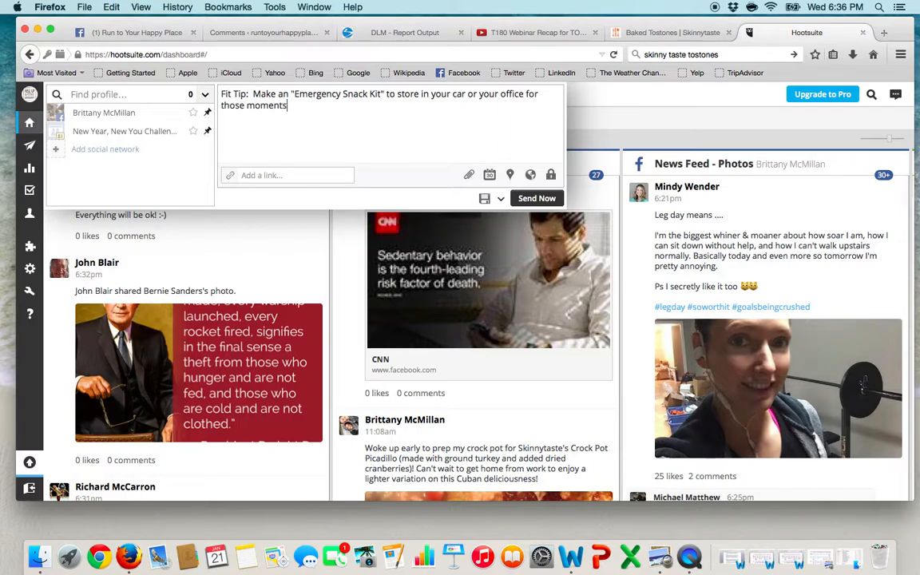
{"action": "type", "text": " when you're starving and have nothing to"}
Step: Complete the message's first sentence with "you're starving and have nothing healthy around you."
{"action": "key", "text": "BackSpace"}
{"action": "key", "text": "BackSpace"}
{"action": "type", "text": "healthy around you.  th"}
{"action": "key", "text": "BackSpace"}
{"action": "key", "text": "BackSpace"}
Step: Add the sentence "This will help you to make better decisions and in turn stay healthier on the go." to the message
{"action": "type", "text": "This will help you to amke"}
{"action": "key", "text": "BackSpace"}
{"action": "key", "text": "BackSpace"}
{"action": "key", "text": "BackSpace"}
{"action": "key", "text": "BackSpace"}
{"action": "type", "text": "make better decisions "}
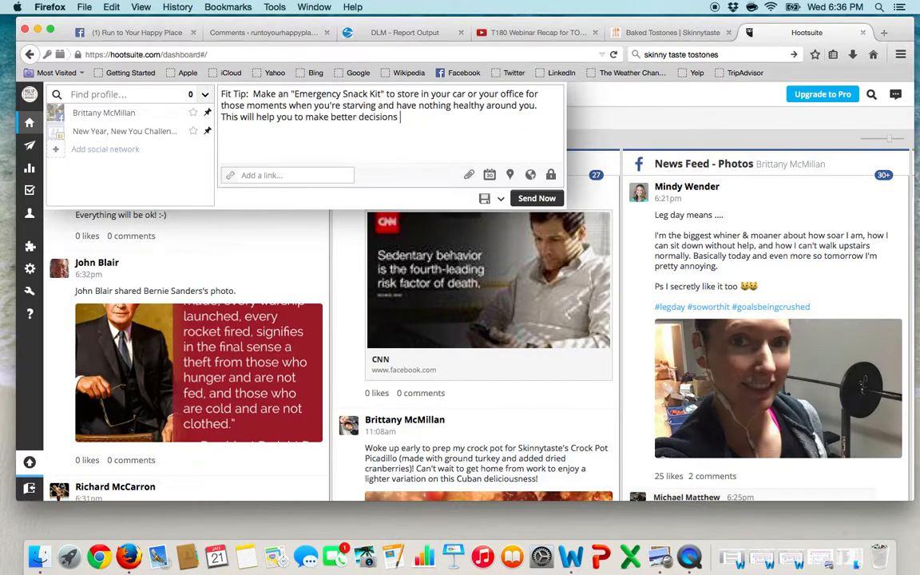
{"action": "type", "text": "and in turn stay healthier "}
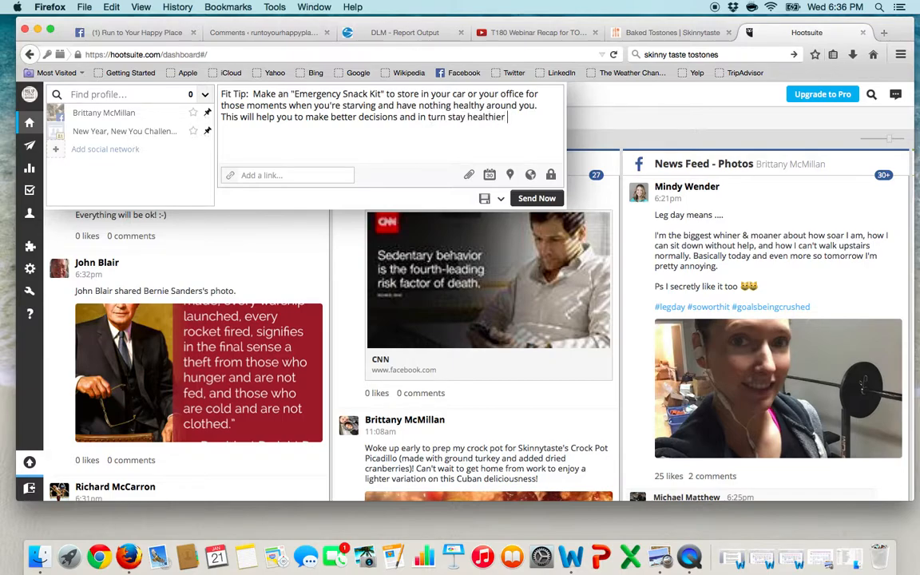
{"action": "type", "text": "on the go."}
Step: Address the message to the New Year, New You Challenge group and set its posting time to 9:00 PM on 2015-01-21
{"action": "left_click", "coordinate": [179, 132]}
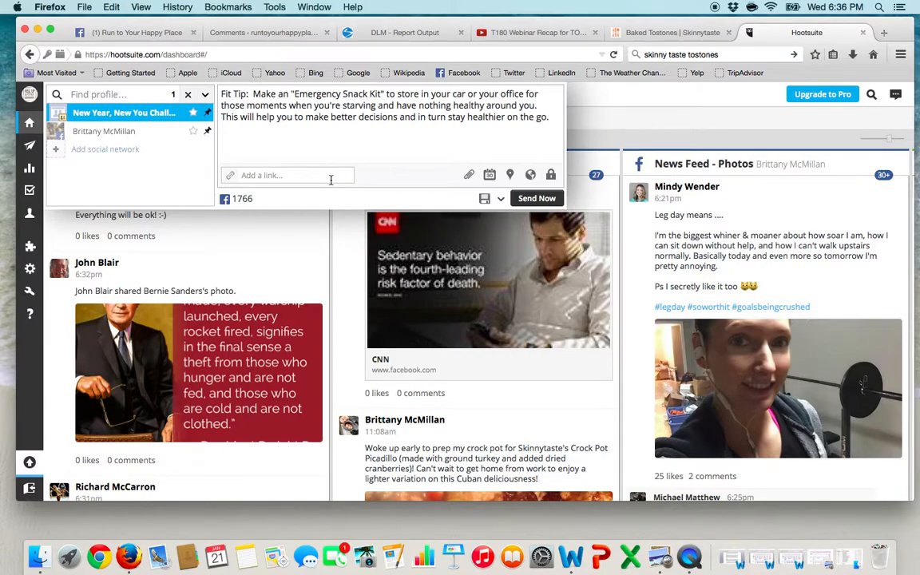
{"action": "left_click", "coordinate": [490, 177]}
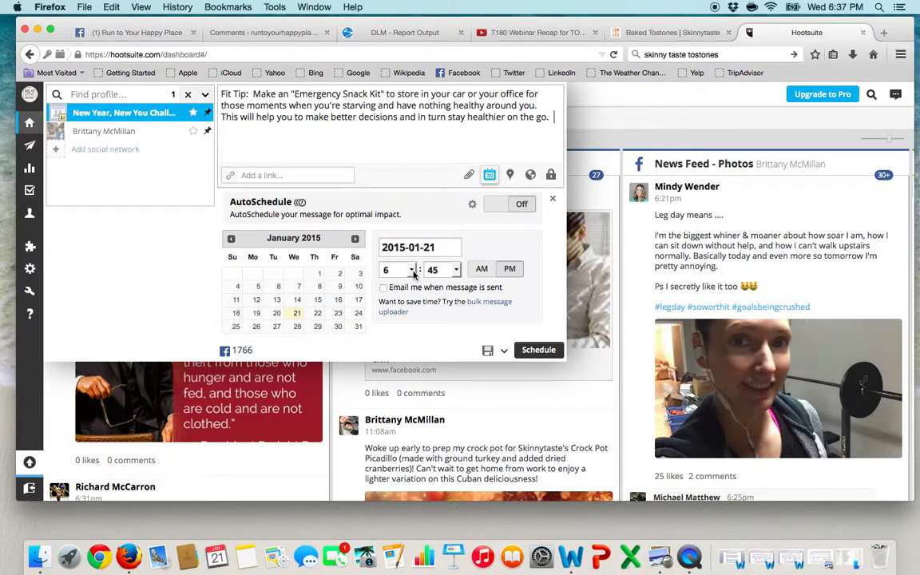
{"action": "left_click", "coordinate": [410, 270]}
{"action": "left_click", "coordinate": [371, 384]}
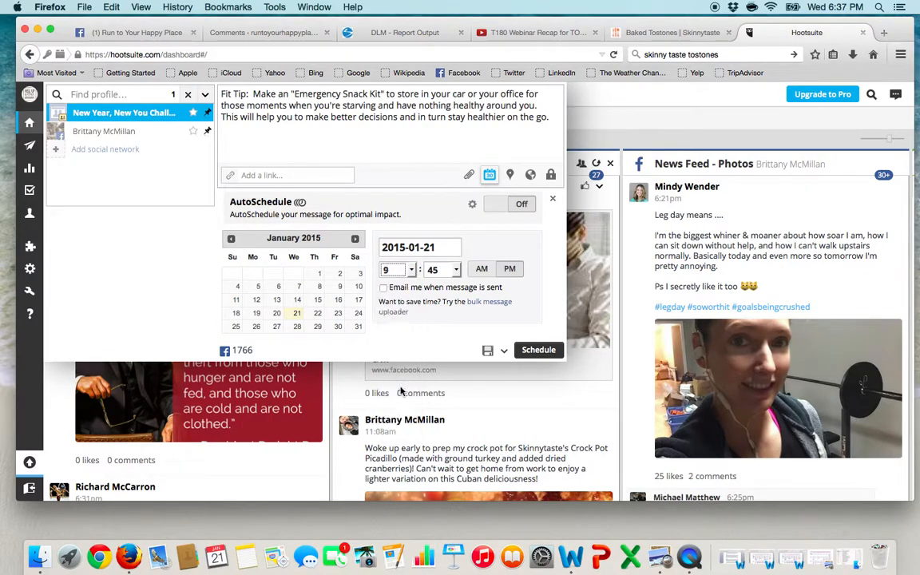
{"action": "left_click", "coordinate": [444, 270]}
{"action": "left_click", "coordinate": [435, 276]}
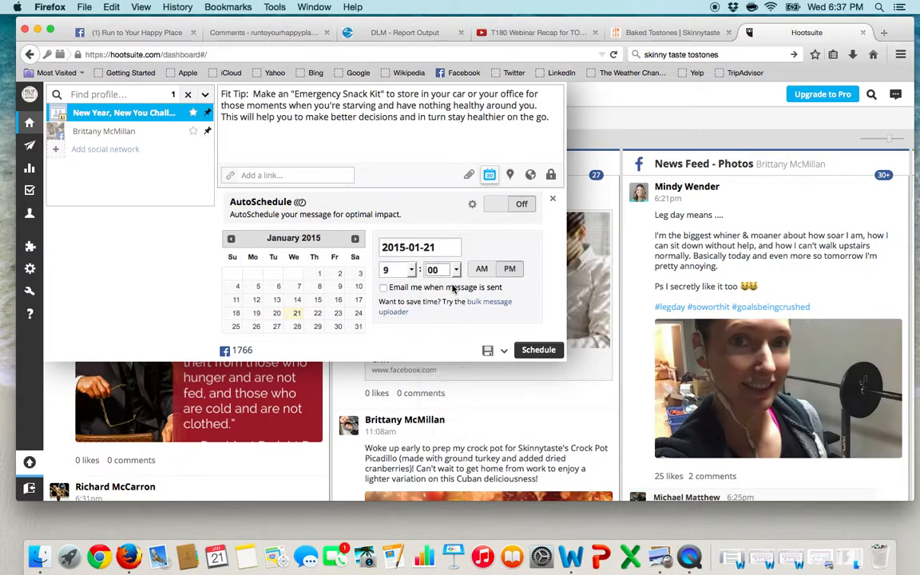
{"action": "left_click", "coordinate": [516, 270]}
Step: Schedule the message, check it in the Publisher's scheduled list, and return to Streams
{"action": "left_click", "coordinate": [536, 350]}
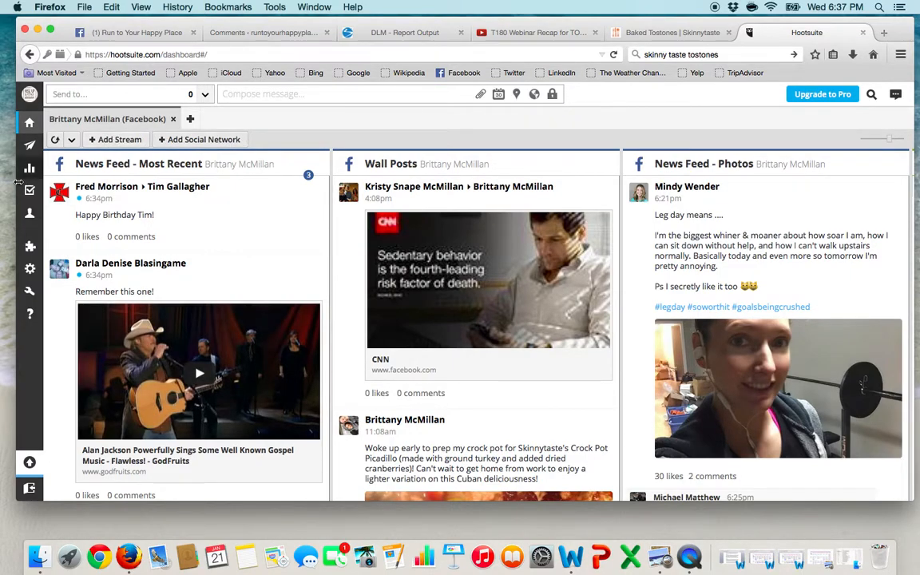
{"action": "left_click", "coordinate": [31, 151]}
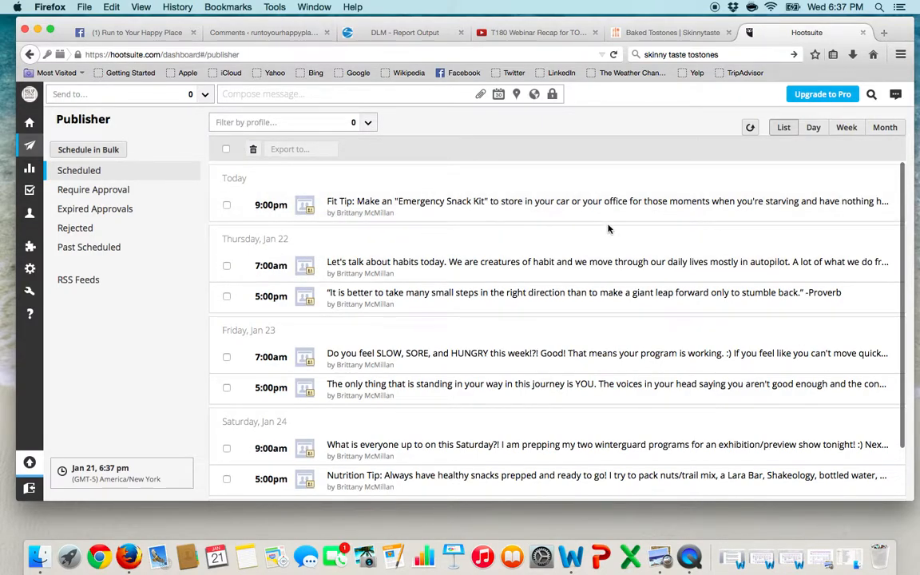
{"action": "left_click", "coordinate": [48, 123]}
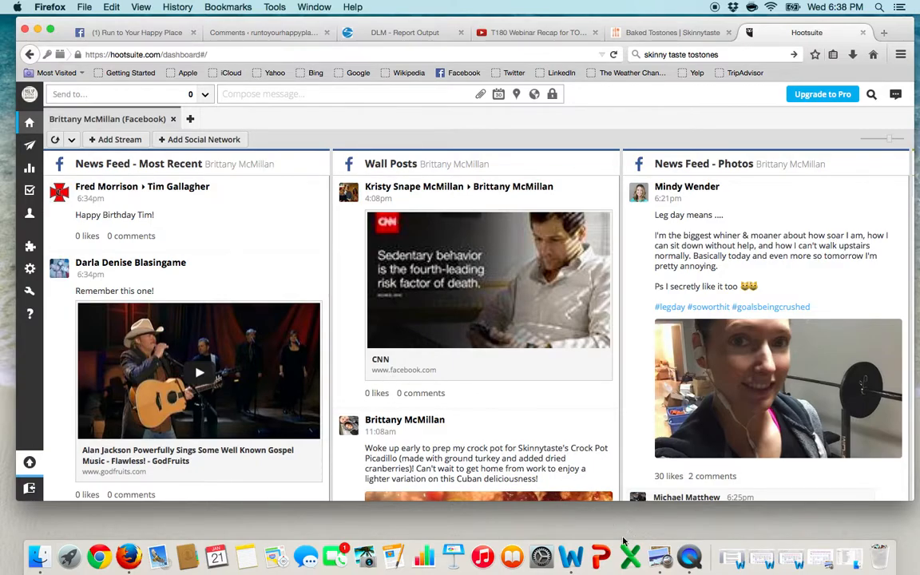
Step: Switch to Word and open the recent document New Year, New You Challenge Group Posts.docx
{"action": "left_click", "coordinate": [573, 557]}
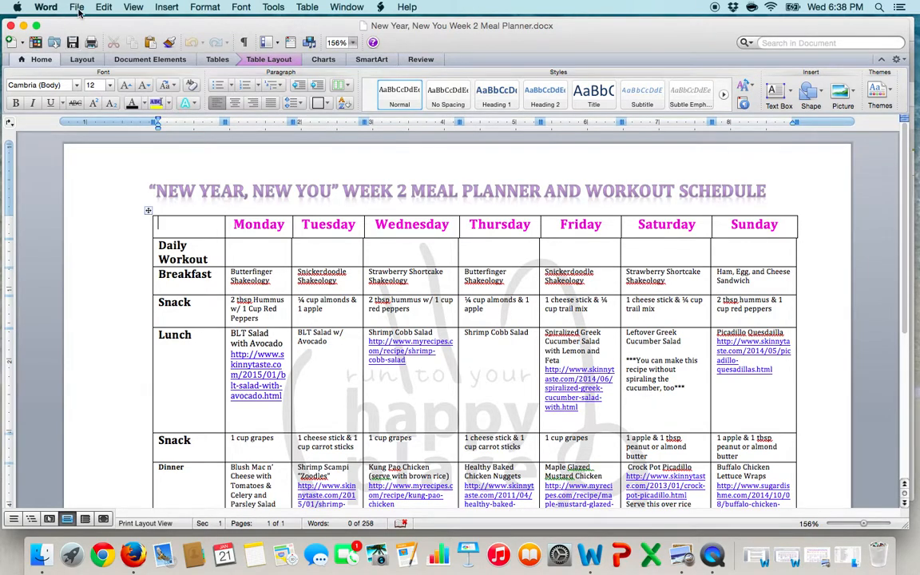
{"action": "left_click", "coordinate": [77, 8]}
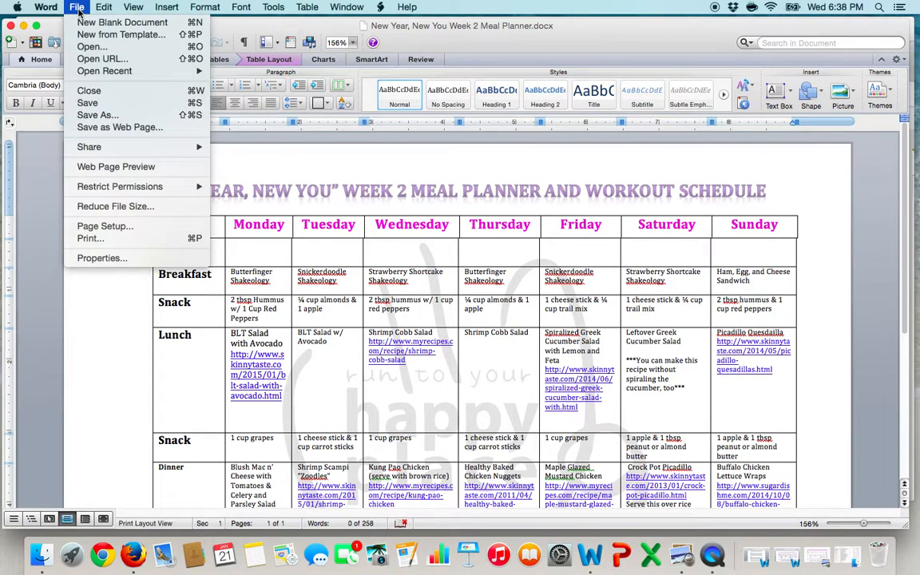
{"action": "mouse_move", "coordinate": [116, 70]}
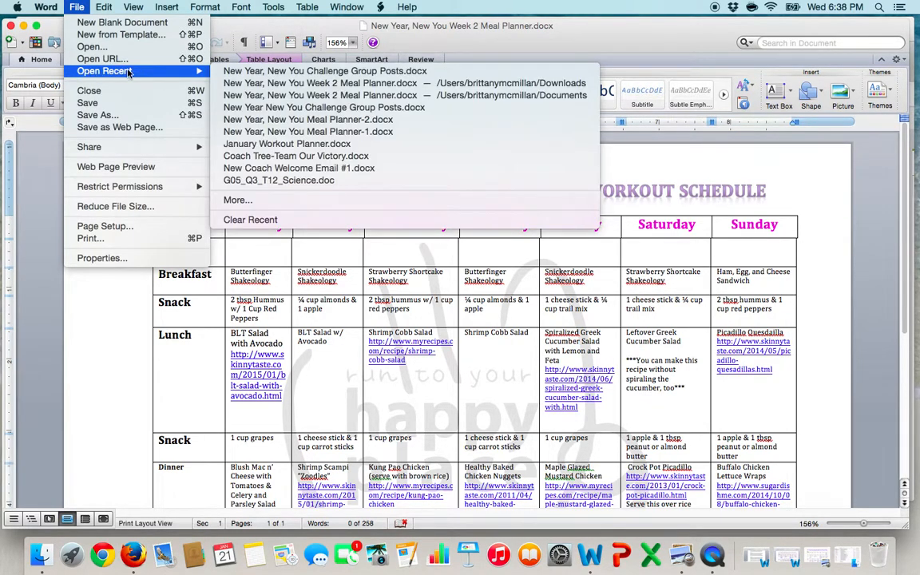
{"action": "left_click", "coordinate": [250, 73]}
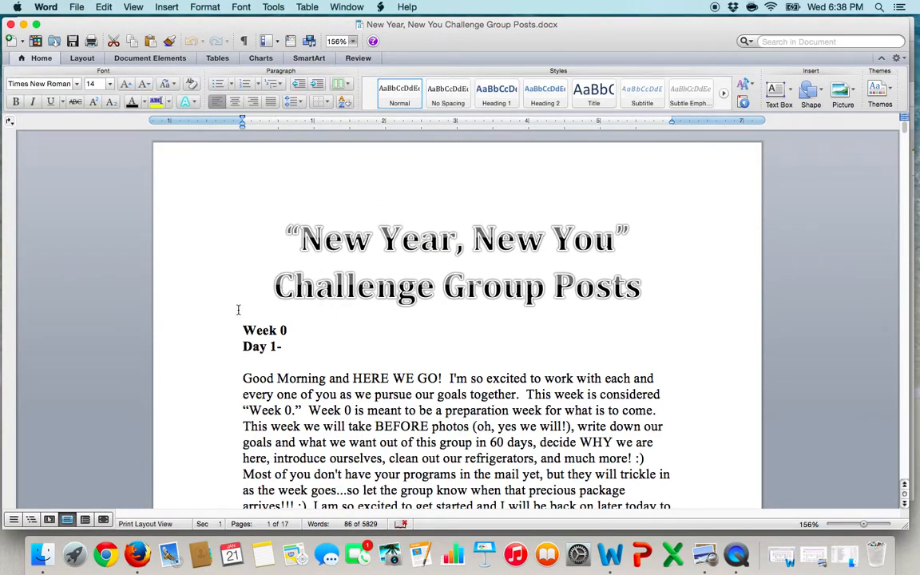
Step: Copy the Week 1 Day One post, from "Here we are!!!" to "(can you say SELFIE?!?)"
{"action": "scroll", "coordinate": [240, 312], "scroll_direction": "down", "scroll_amount": 3}
{"action": "scroll", "coordinate": [240, 311], "scroll_direction": "down", "scroll_amount": 20}
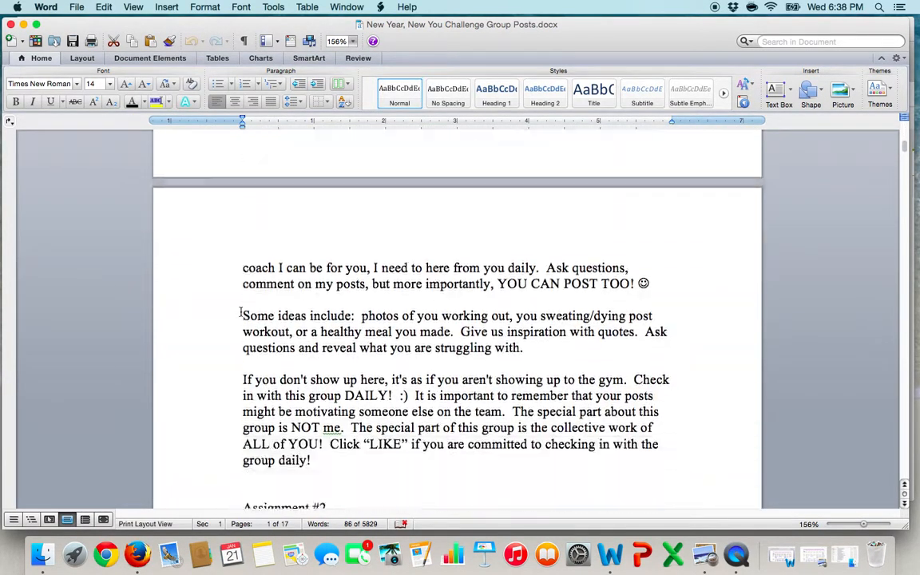
{"action": "scroll", "coordinate": [240, 311], "scroll_direction": "down", "scroll_amount": 20}
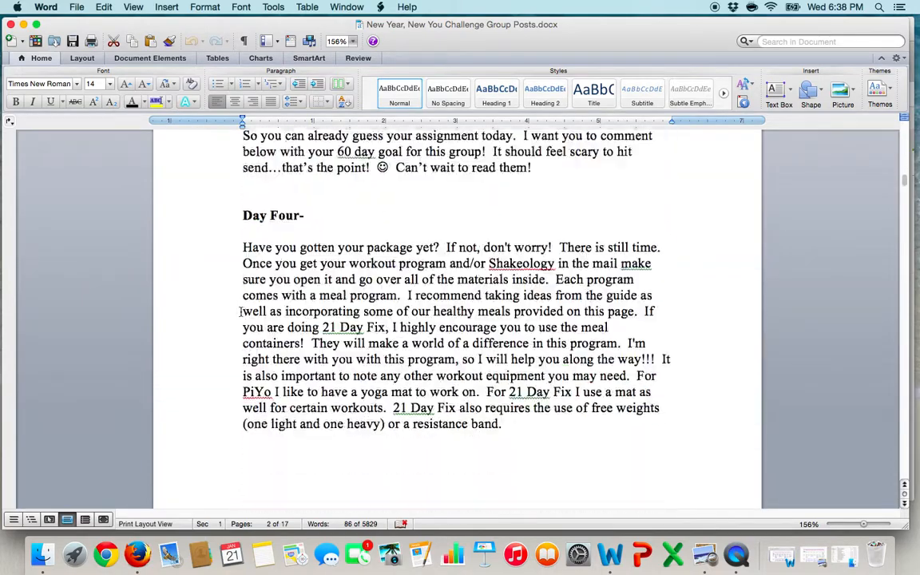
{"action": "scroll", "coordinate": [240, 312], "scroll_direction": "down", "scroll_amount": 20}
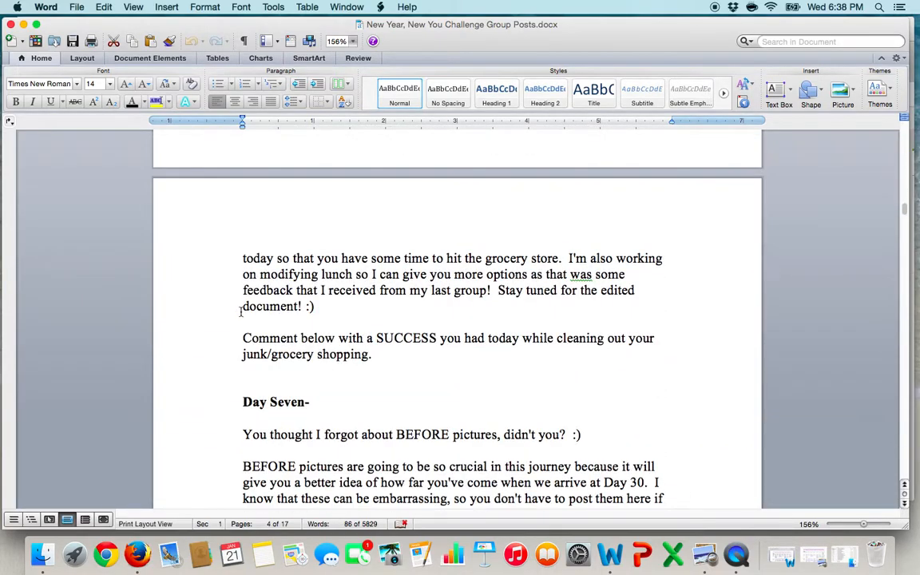
{"action": "scroll", "coordinate": [240, 311], "scroll_direction": "down", "scroll_amount": 2}
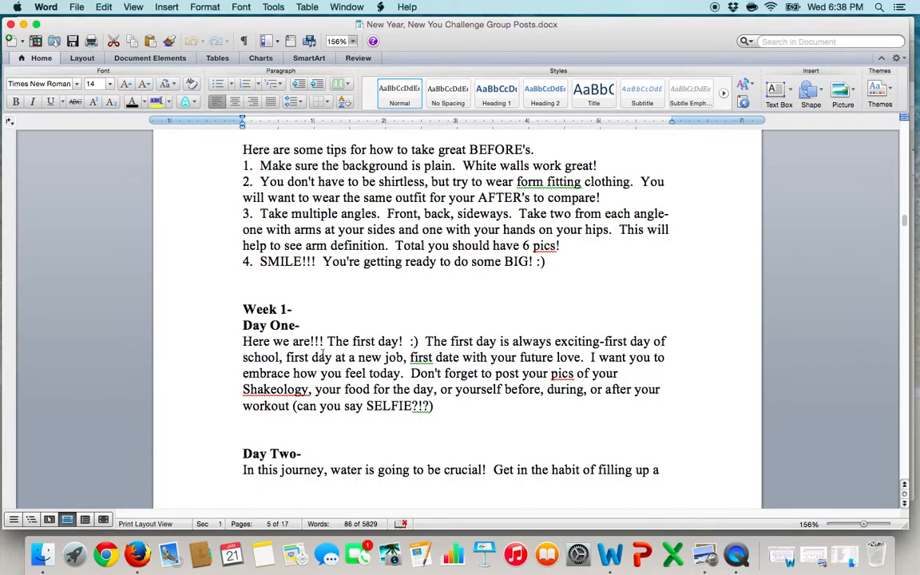
{"action": "left_click_drag", "start_coordinate": [438, 409], "coordinate": [250, 341]}
{"action": "key", "text": "super+c"}
Step: Switch back to Hootsuite in Firefox, paste the copied post into a new message, and address it to the New Year, New You Challenge group
{"action": "left_click", "coordinate": [138, 553]}
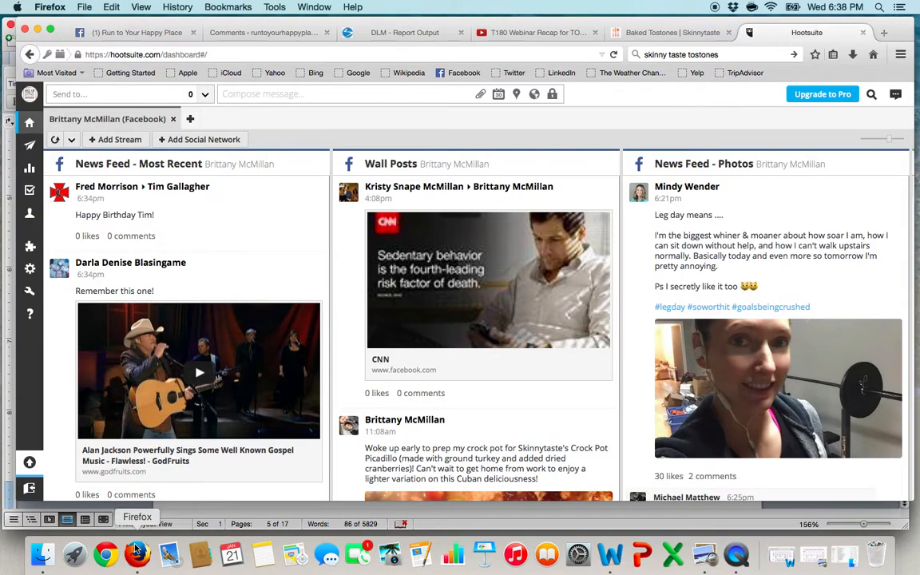
{"action": "left_click", "coordinate": [236, 94]}
{"action": "key", "text": "super+v"}
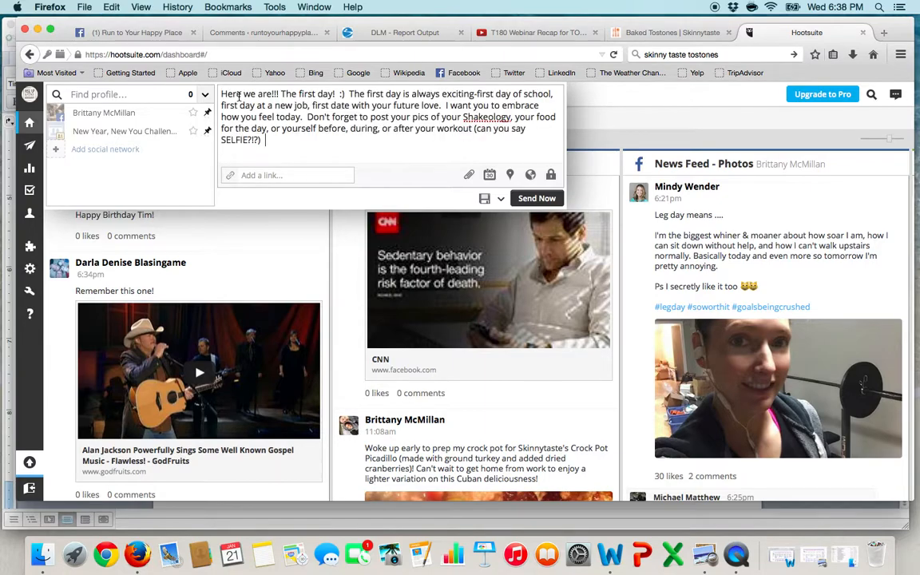
{"action": "left_click", "coordinate": [148, 131]}
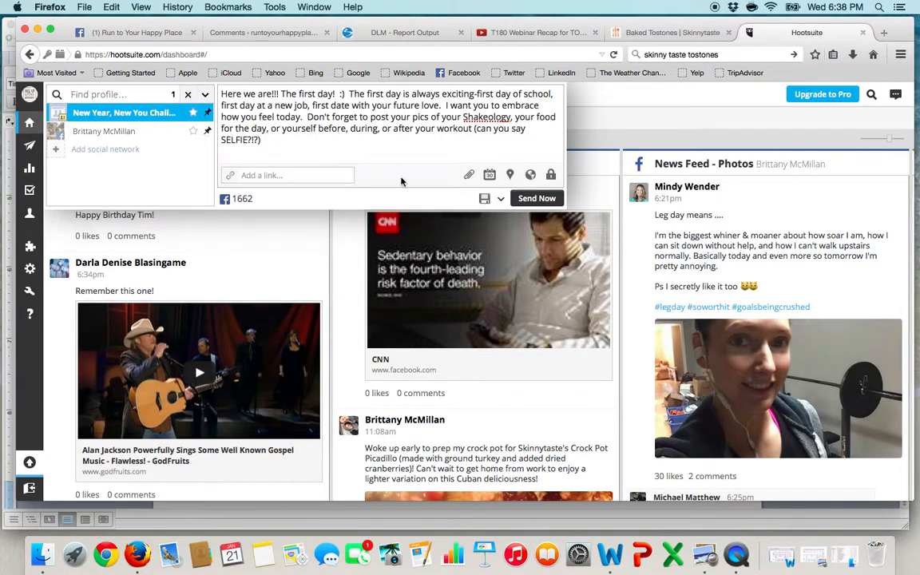
Step: Schedule the pasted challenge group message for 2015-01-26 at 7:00 AM
{"action": "left_click", "coordinate": [489, 175]}
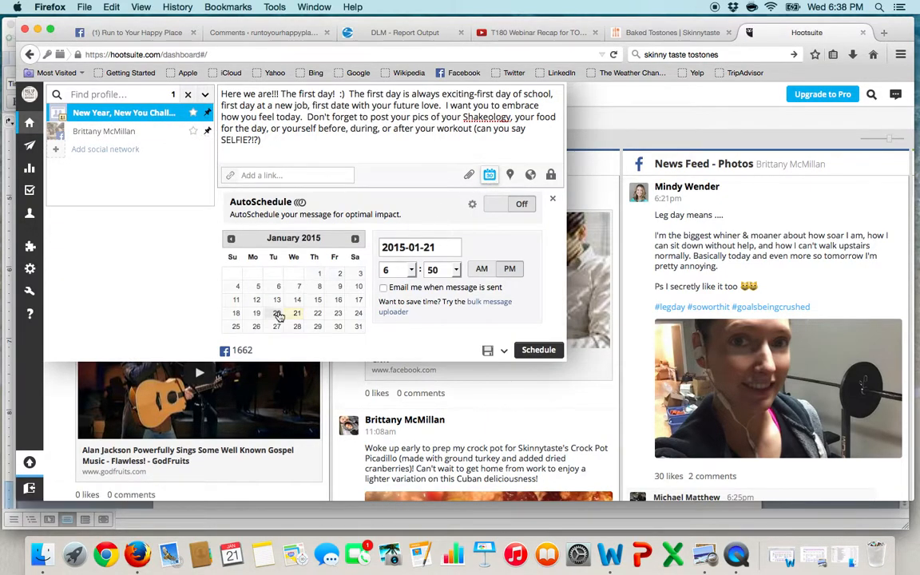
{"action": "left_click", "coordinate": [256, 326]}
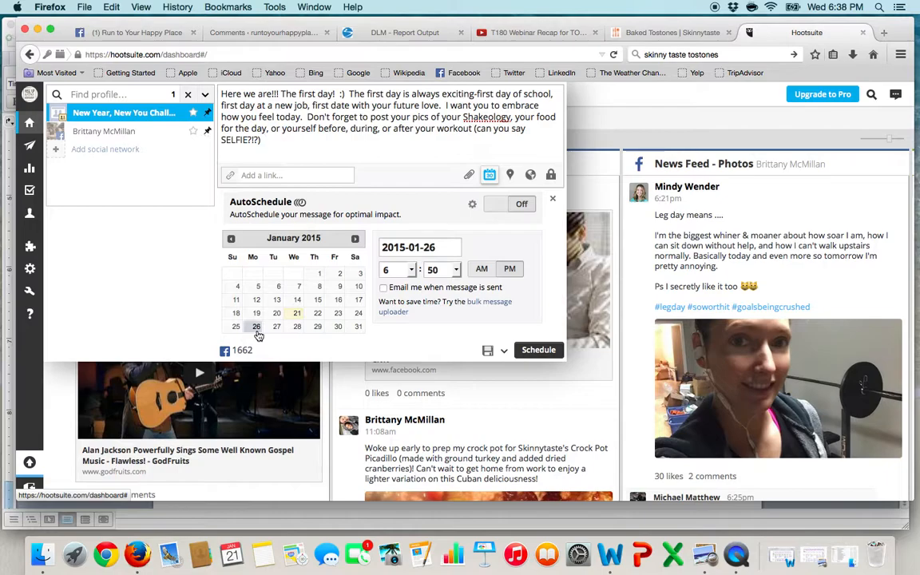
{"action": "left_click", "coordinate": [405, 270]}
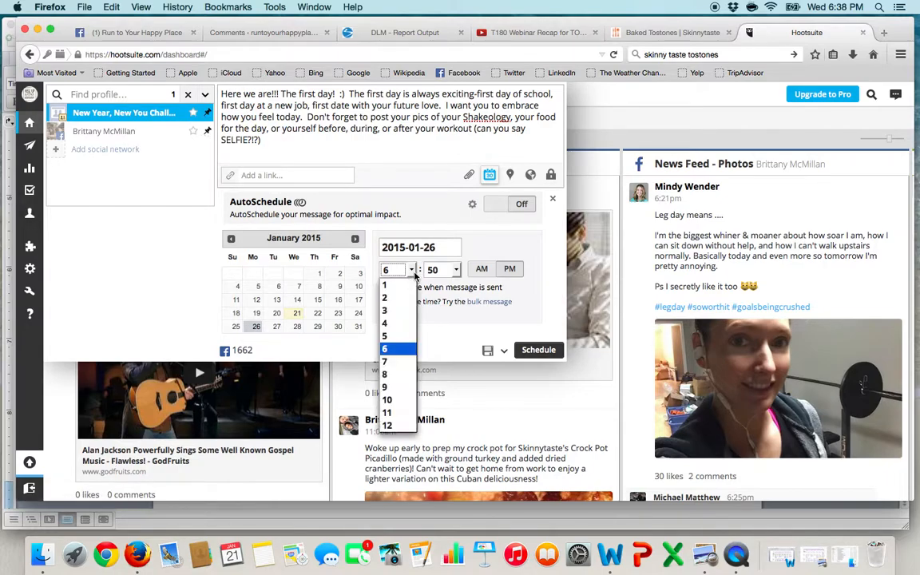
{"action": "left_click", "coordinate": [391, 361]}
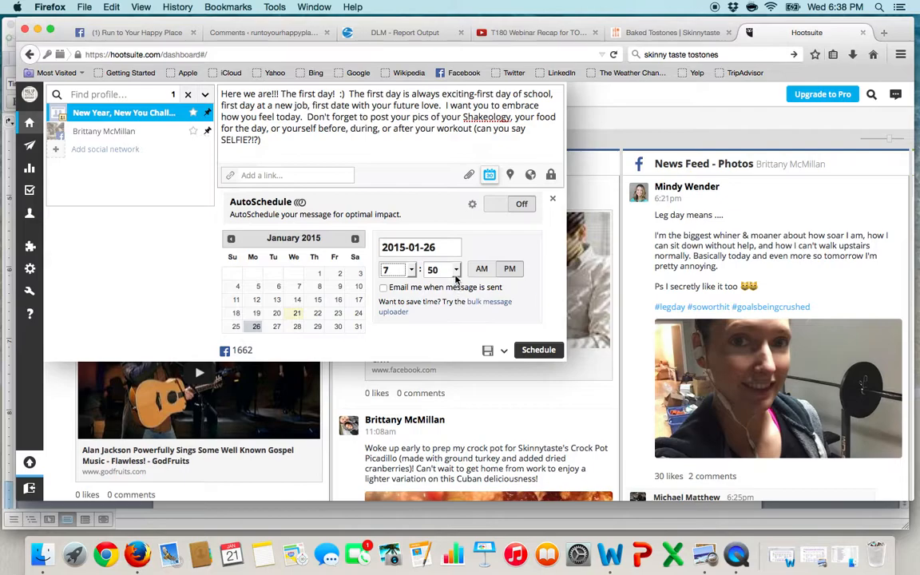
{"action": "left_click", "coordinate": [455, 270]}
{"action": "left_click", "coordinate": [444, 270]}
{"action": "left_click", "coordinate": [482, 270]}
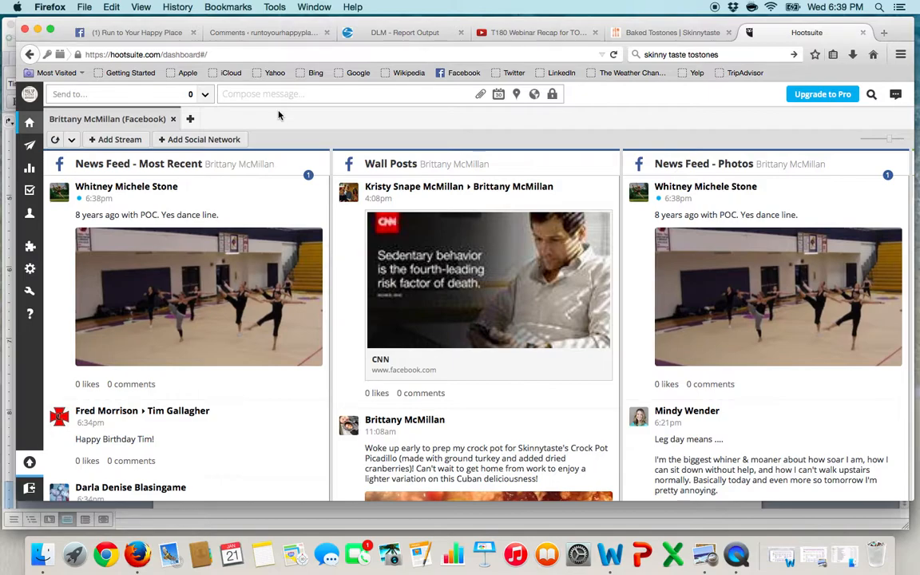
Step: Delete today's 9:00pm Fit Tip and the Monday, Jan 26 7:00am post from the Publisher's scheduled list, and return to Streams
{"action": "left_click", "coordinate": [29, 149]}
{"action": "scroll", "coordinate": [339, 382], "scroll_direction": "down", "scroll_amount": 2}
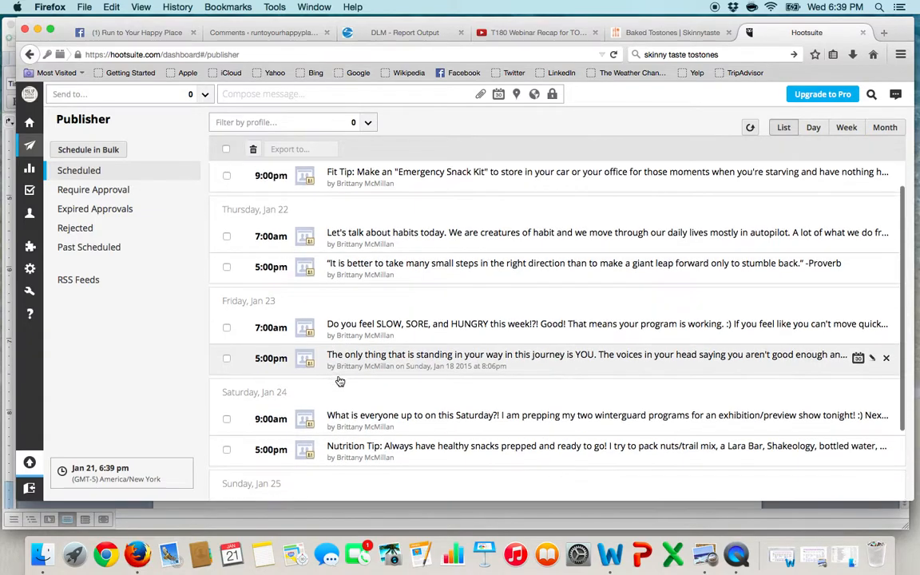
{"action": "scroll", "coordinate": [339, 382], "scroll_direction": "up", "scroll_amount": 2}
{"action": "left_click", "coordinate": [227, 205]}
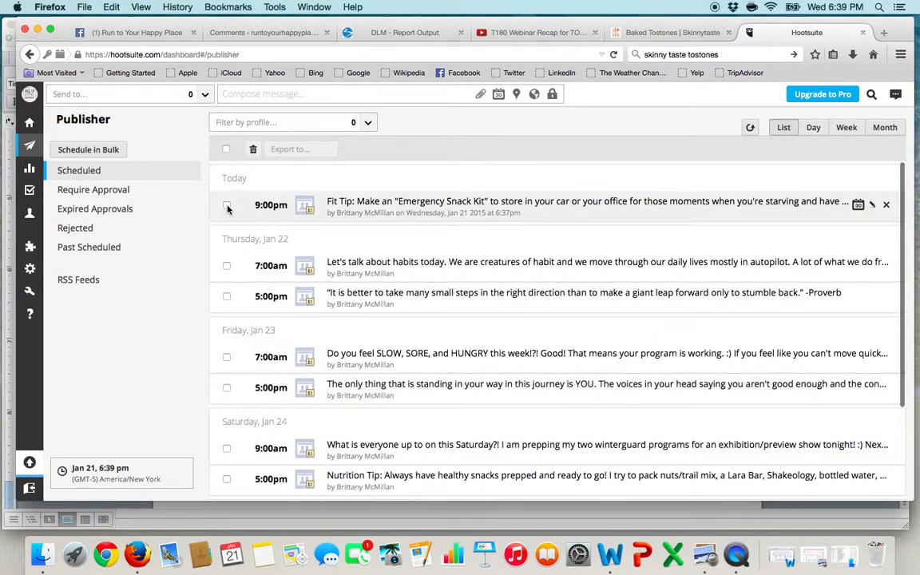
{"action": "scroll", "coordinate": [227, 209], "scroll_direction": "down", "scroll_amount": 1}
{"action": "scroll", "coordinate": [227, 210], "scroll_direction": "down", "scroll_amount": 3}
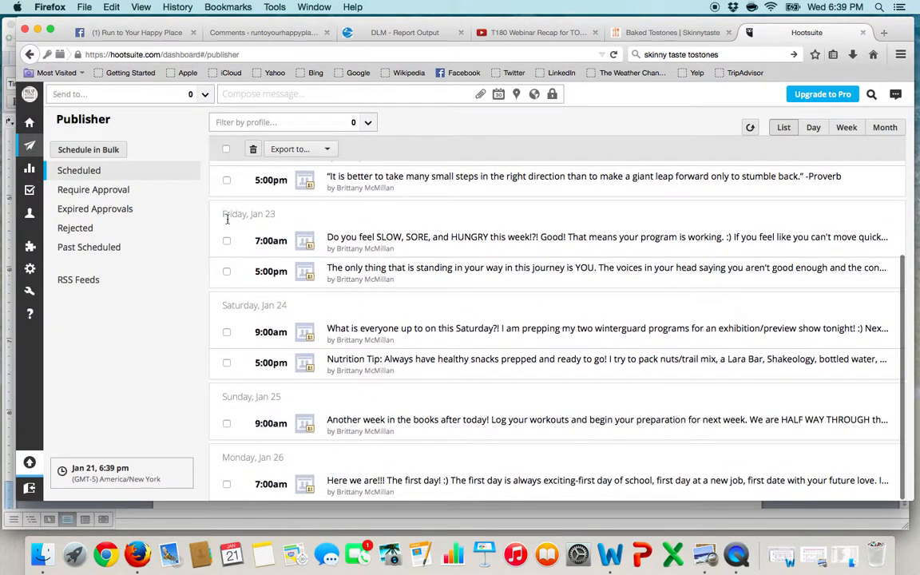
{"action": "left_click", "coordinate": [227, 486]}
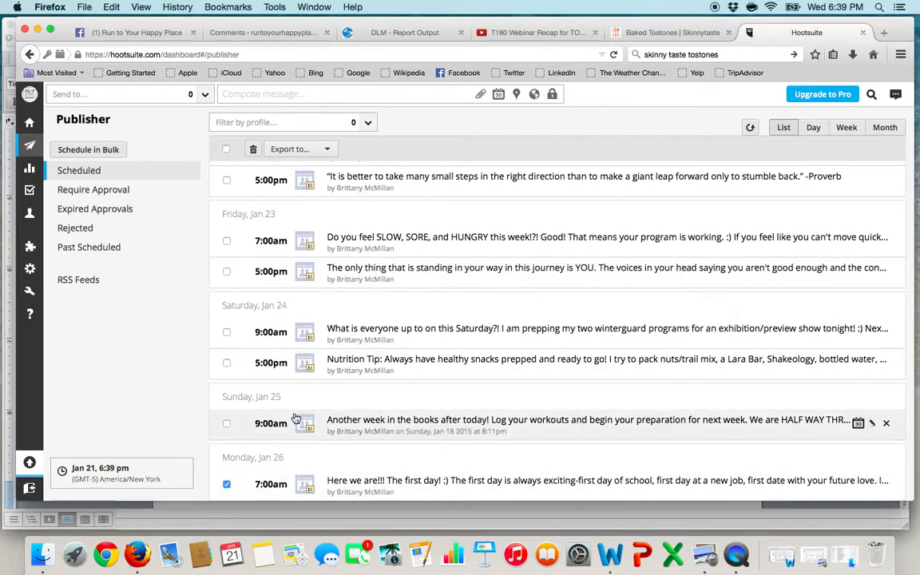
{"action": "scroll", "coordinate": [294, 419], "scroll_direction": "up", "scroll_amount": 3}
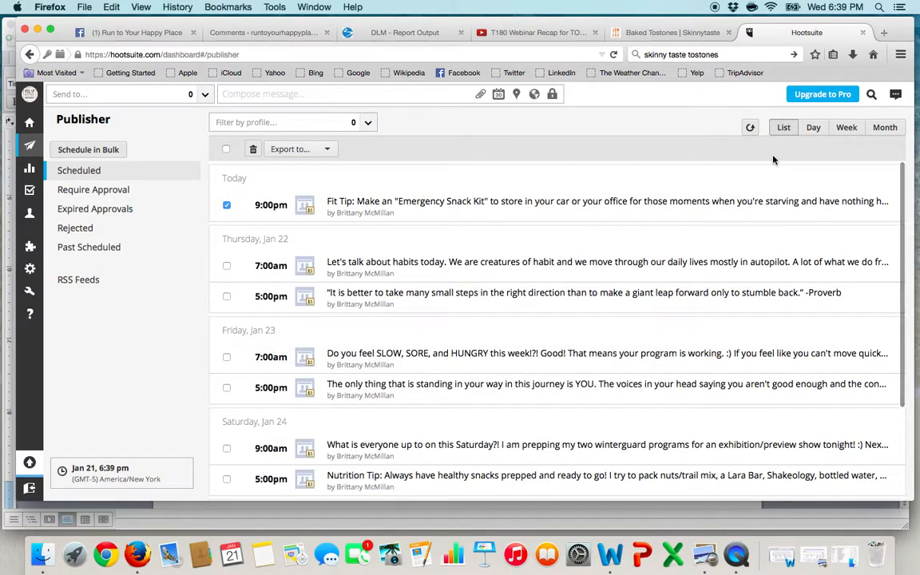
{"action": "left_click", "coordinate": [366, 122]}
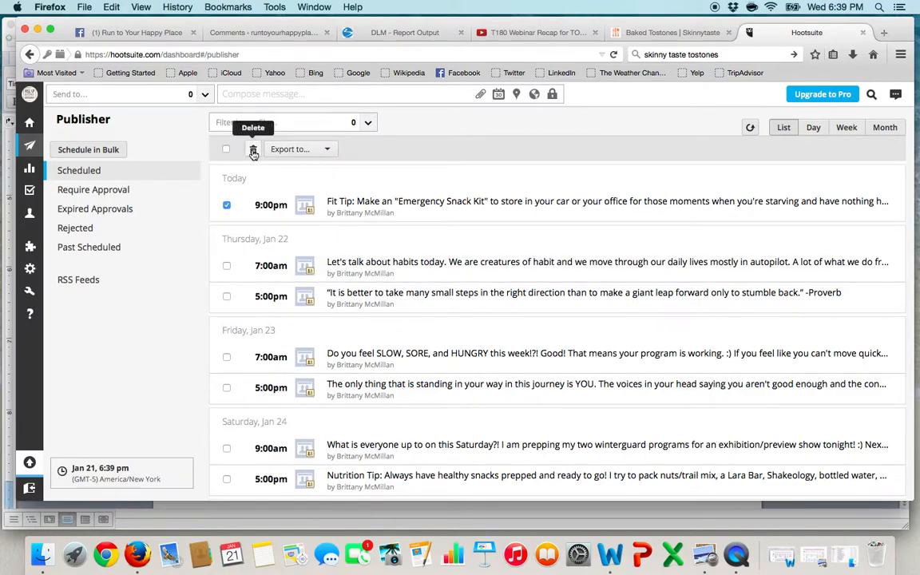
{"action": "left_click", "coordinate": [253, 150]}
{"action": "left_click", "coordinate": [535, 265]}
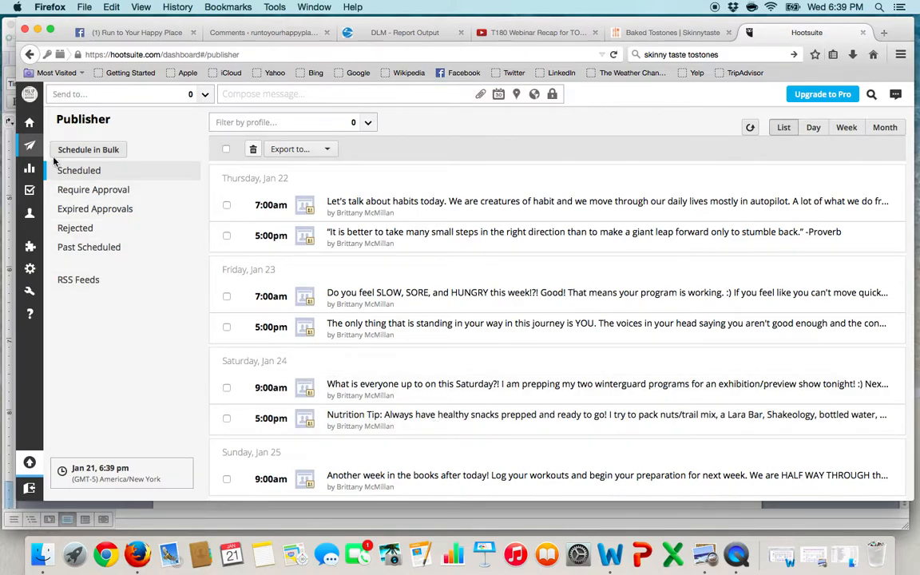
{"action": "mouse_move", "coordinate": [34, 133]}
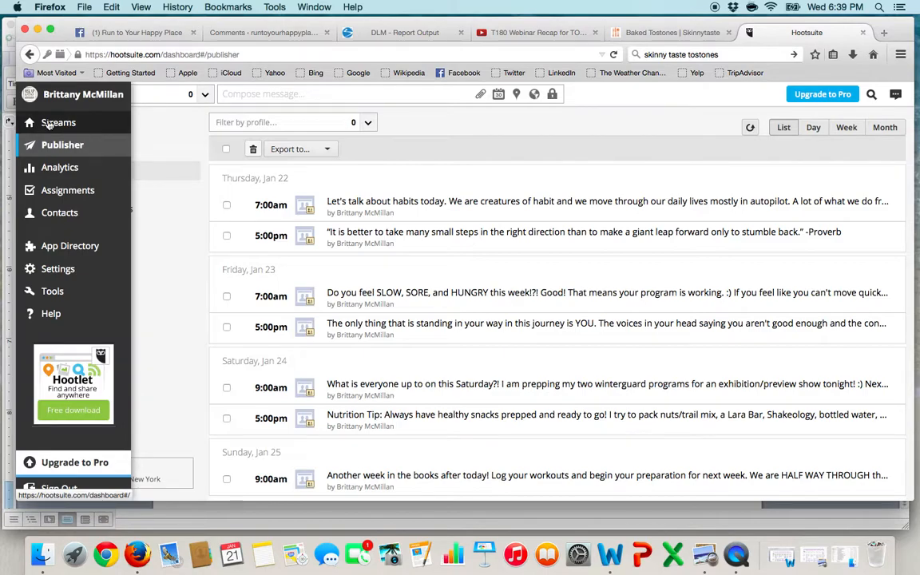
{"action": "left_click", "coordinate": [41, 123]}
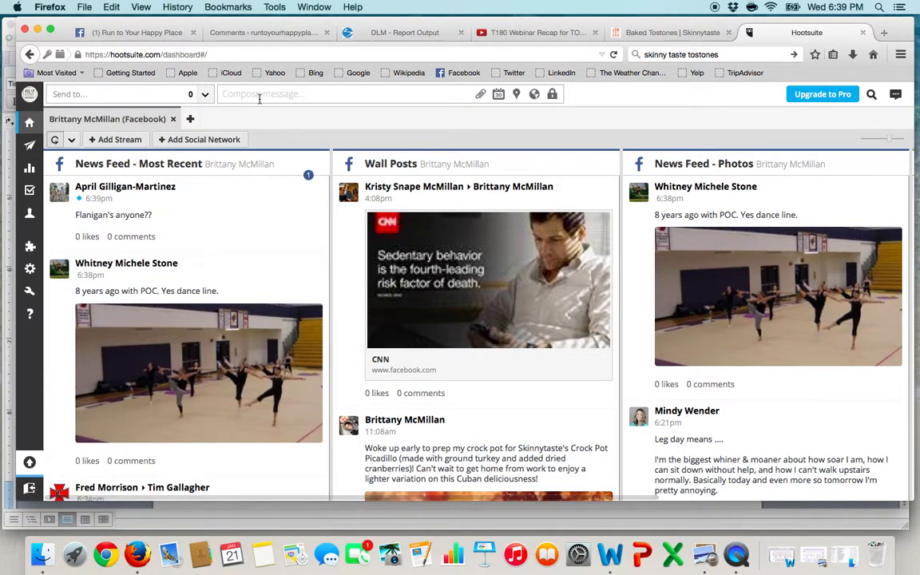